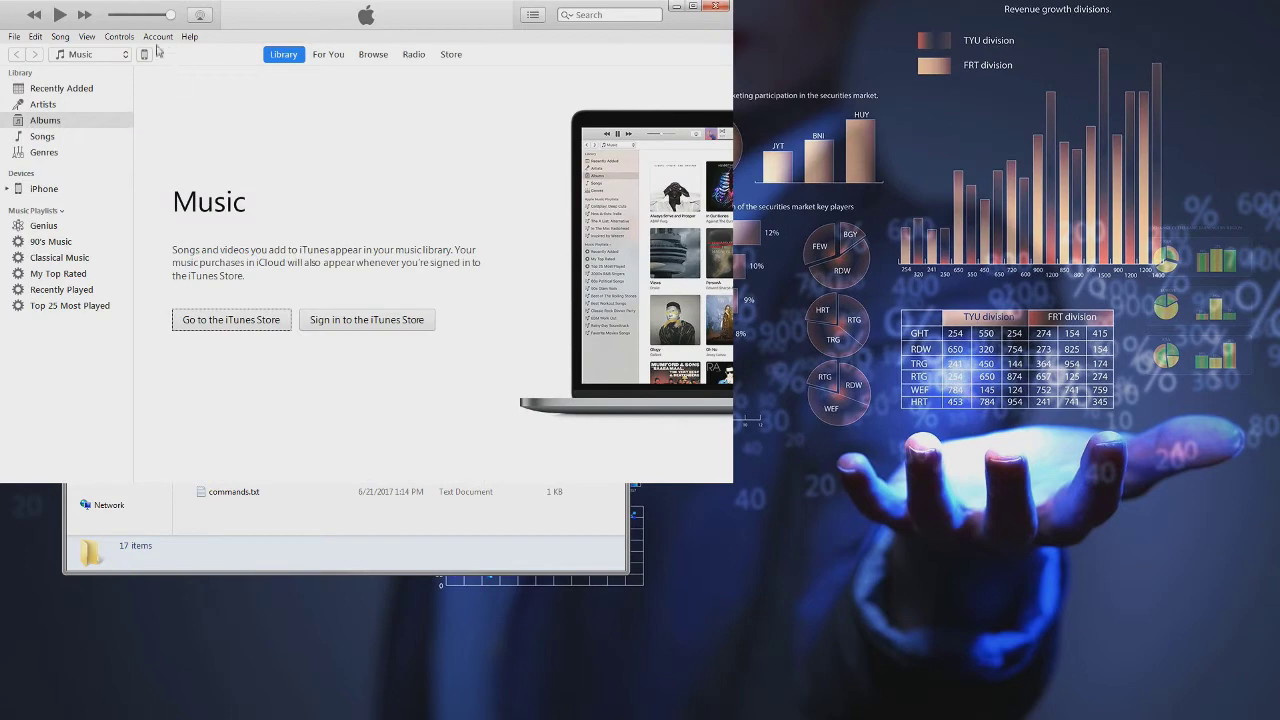
Change the iPhone 4S backup location from iCloud to 'This computer', then minimise iTunes.
left_click(143, 56)
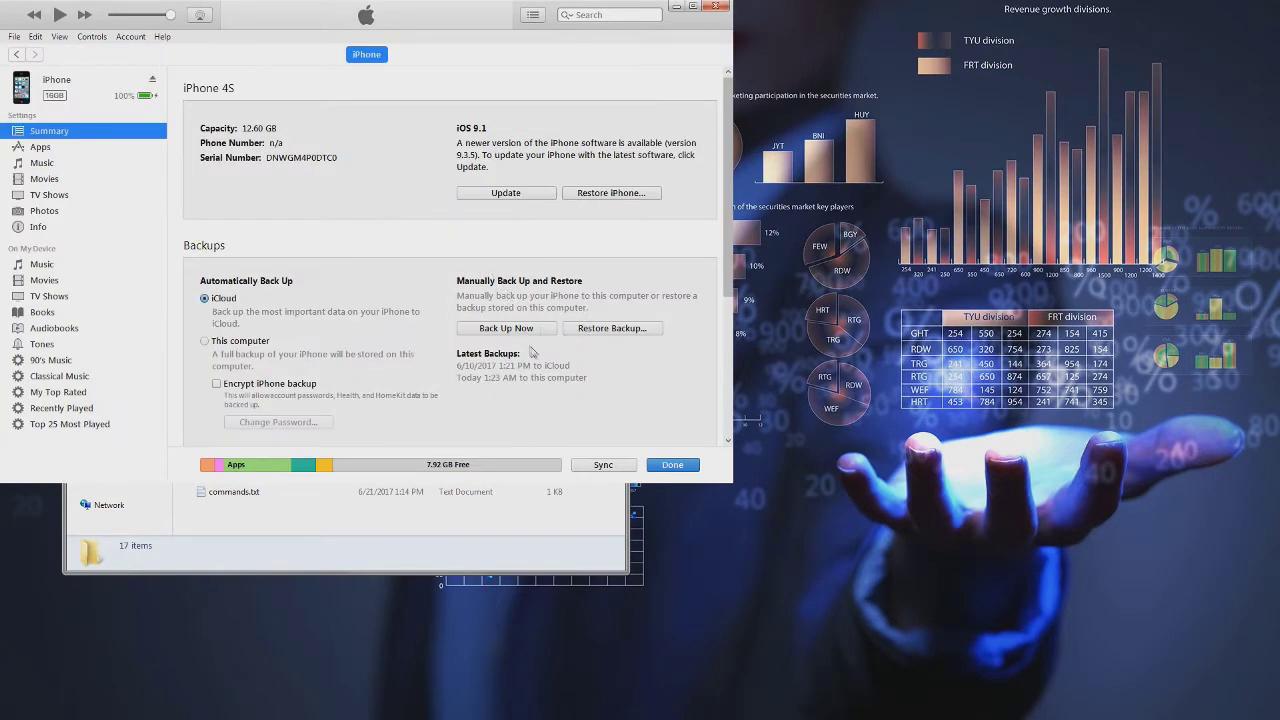
left_click(206, 342)
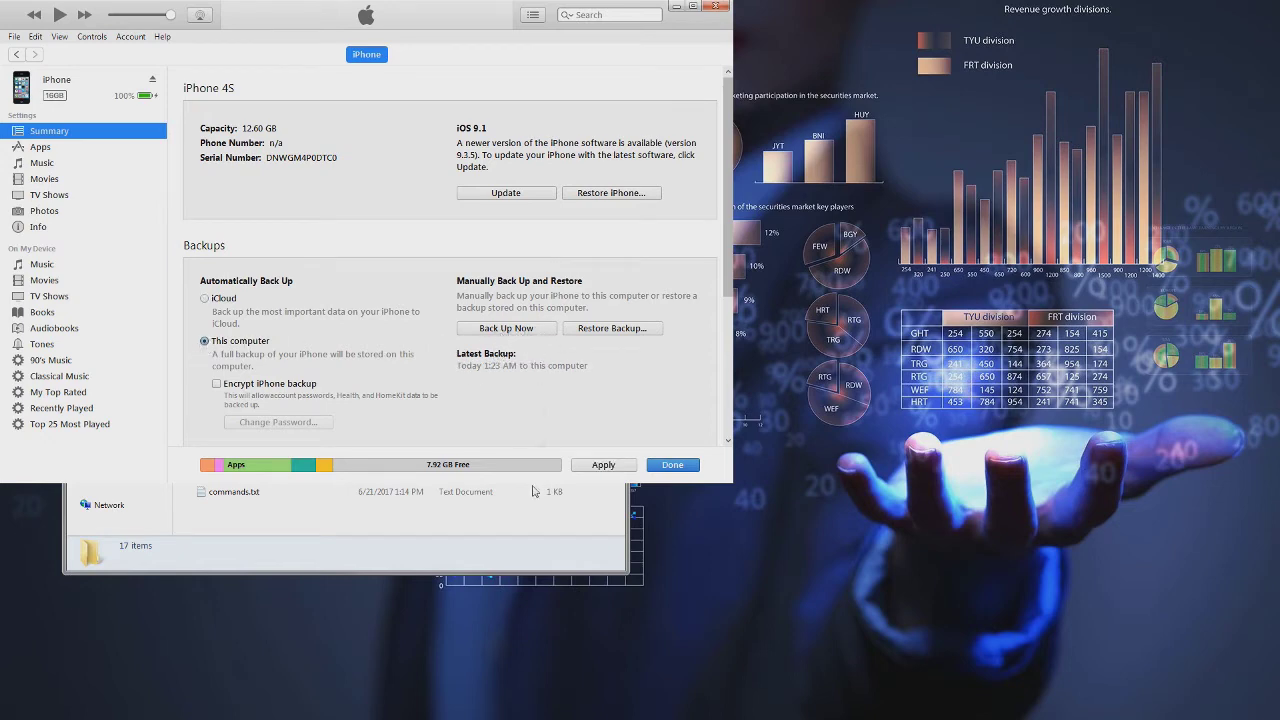
left_click(676, 8)
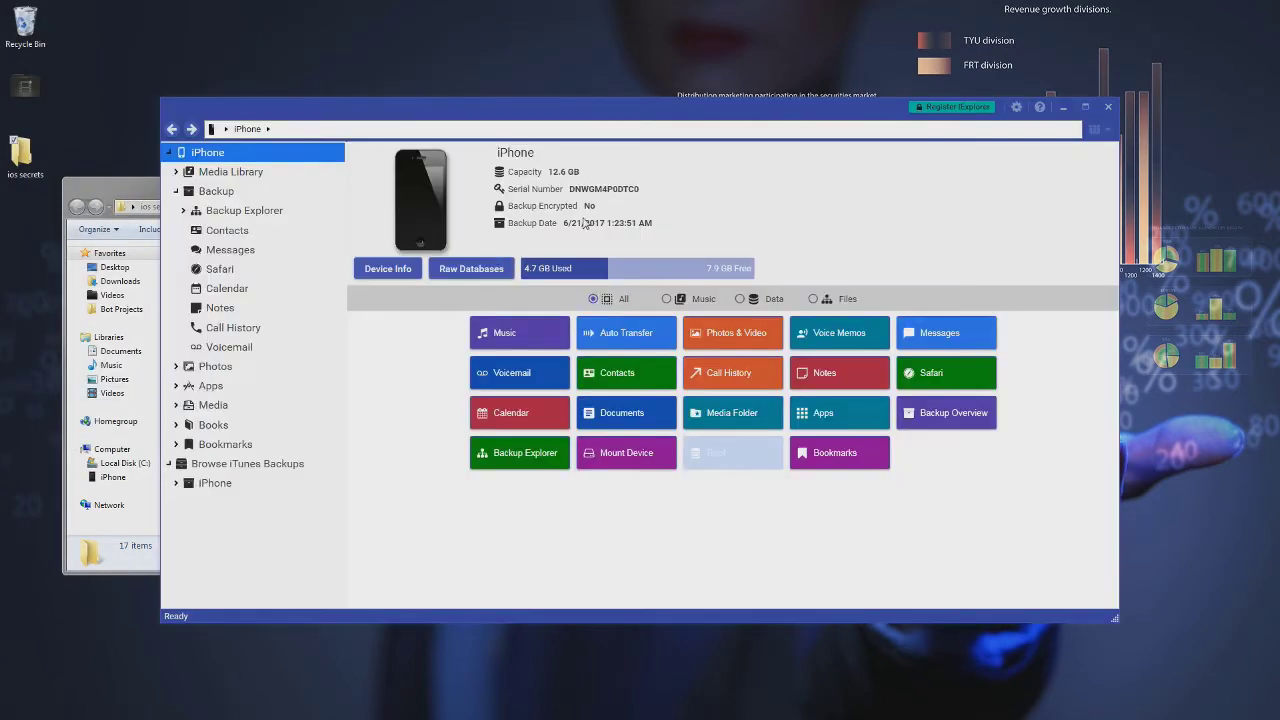
Open the Backup Explorer and go into the backup's App folder.
left_click(222, 214)
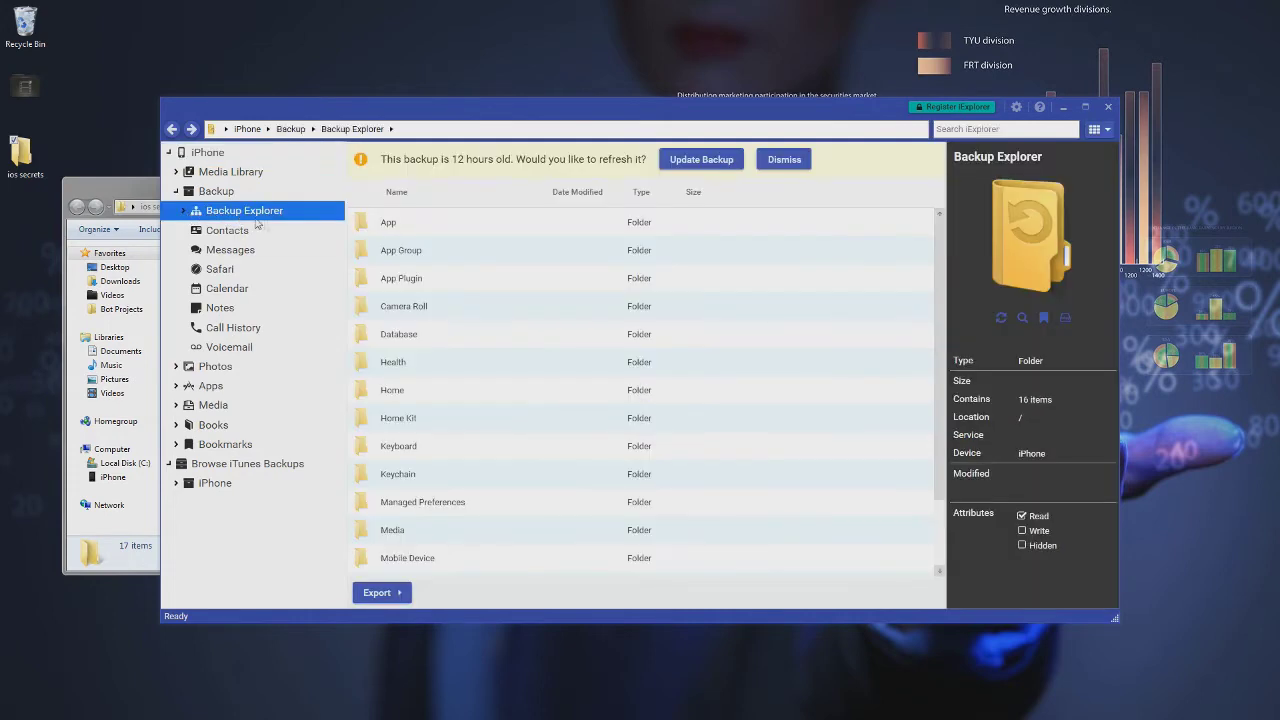
scroll(460, 252, "down", 2)
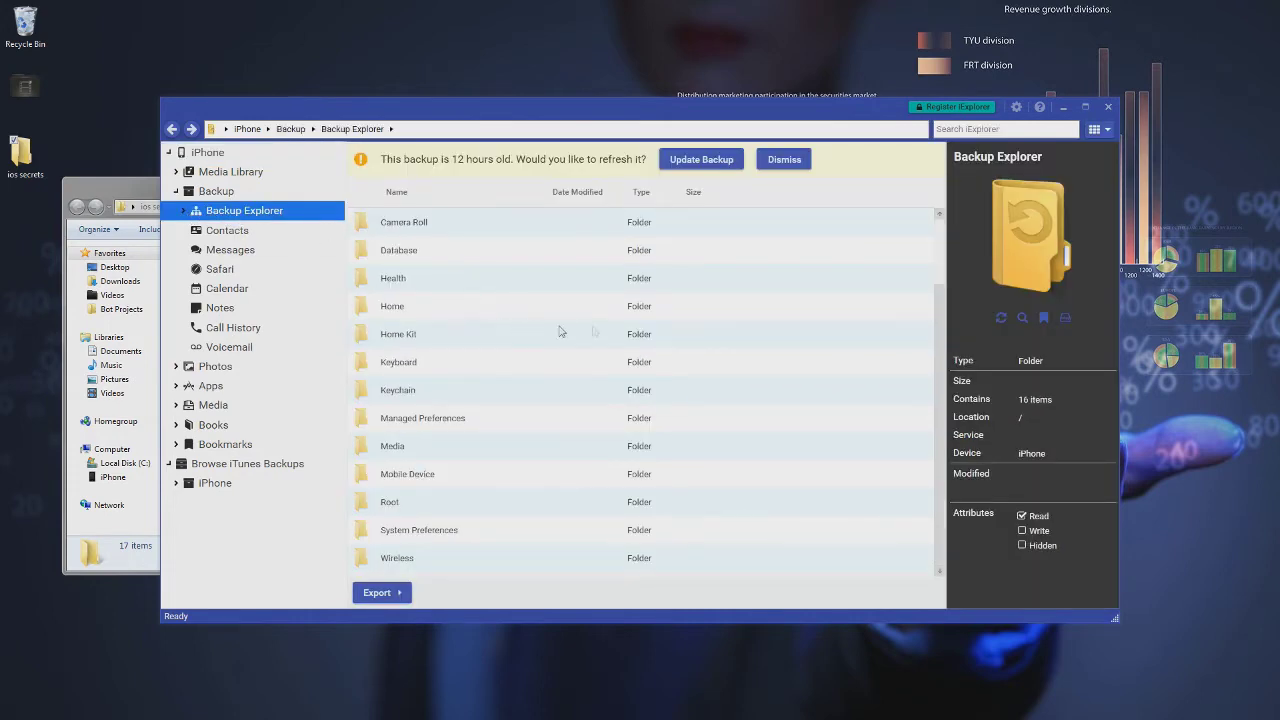
left_click(751, 314)
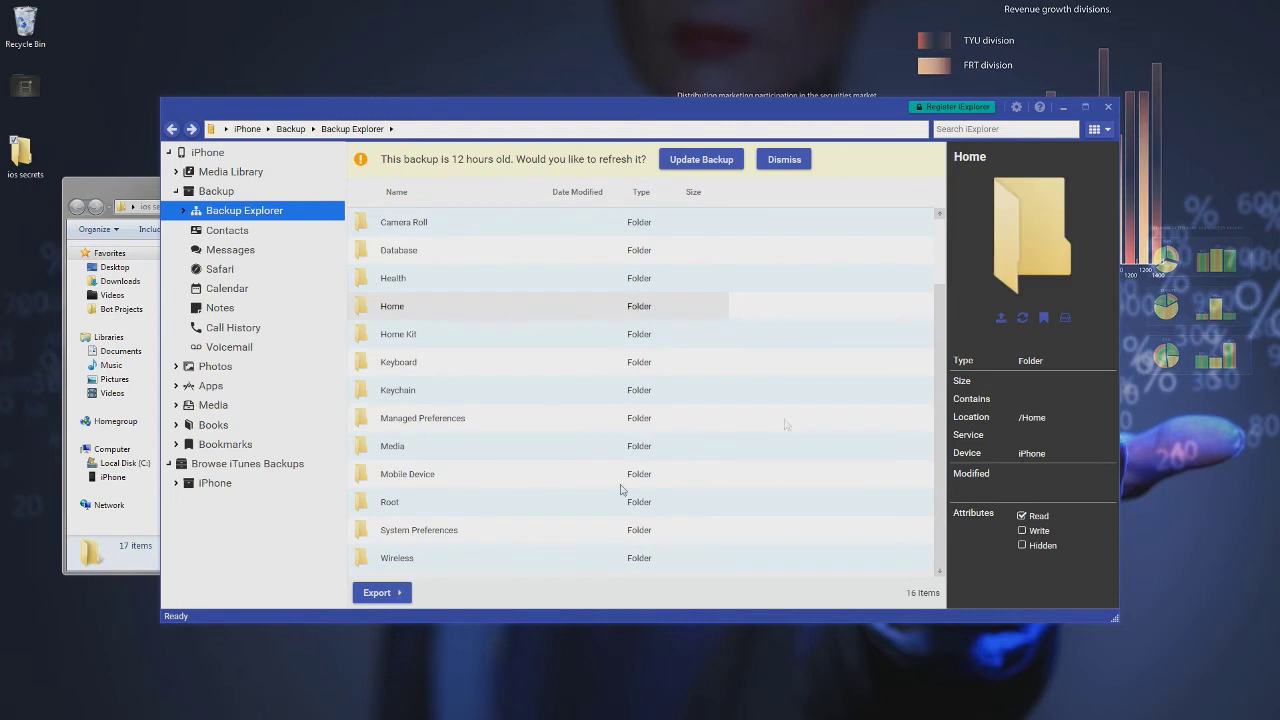
left_click(928, 328)
scroll(925, 350, "up", 2)
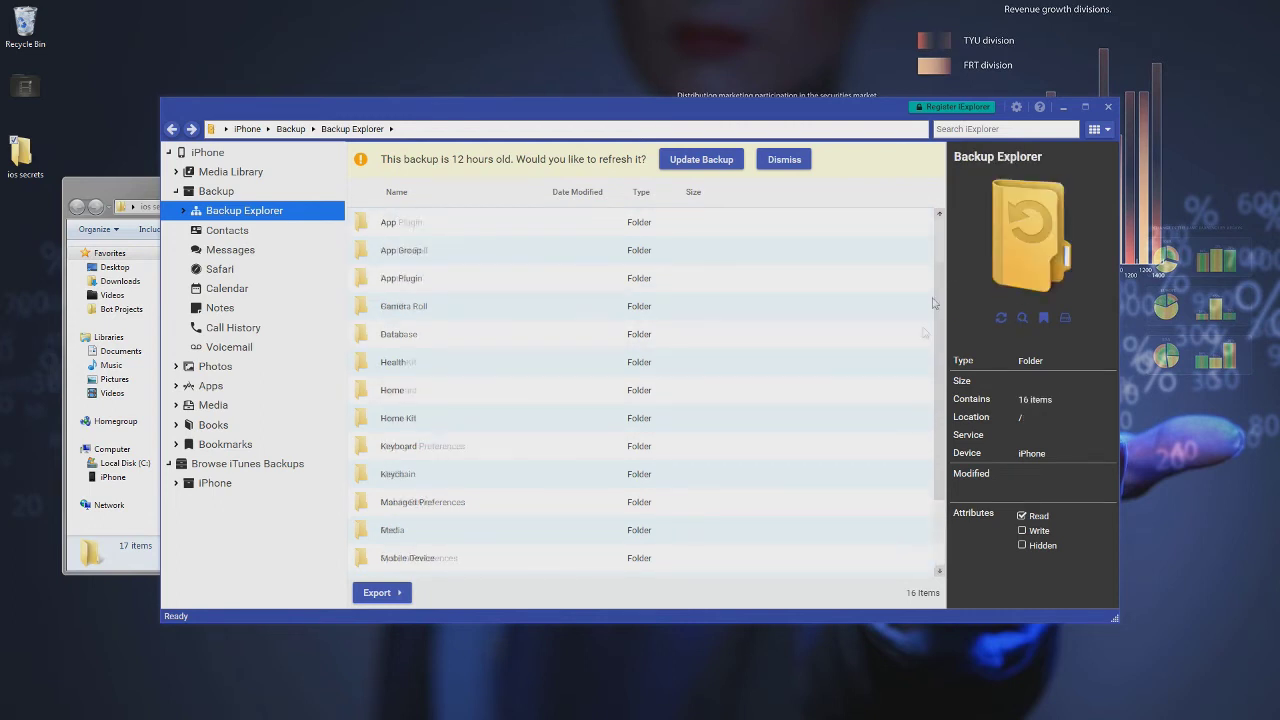
scroll(913, 407, "down", 2)
scroll(918, 420, "up", 2)
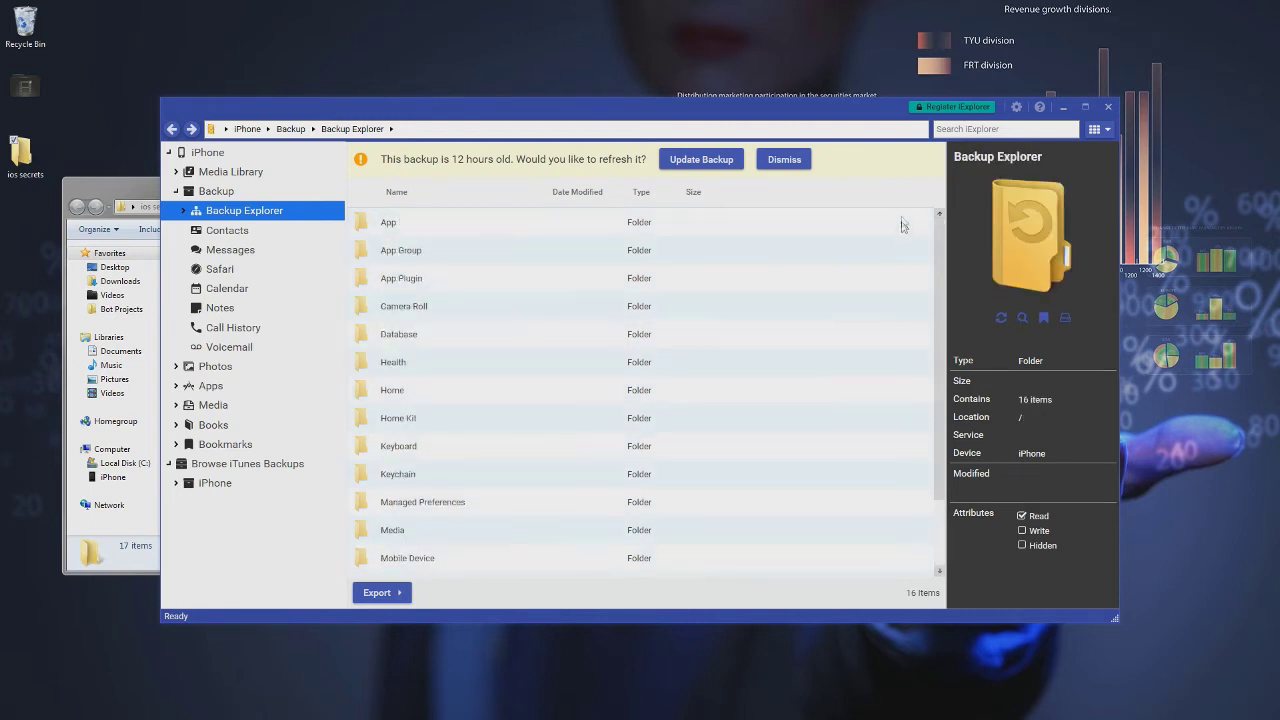
left_click(405, 223)
double_click(405, 222)
Open com.valvesoftware.Steam > Documents and select the Steamguard file.
scroll(515, 403, "down", 5)
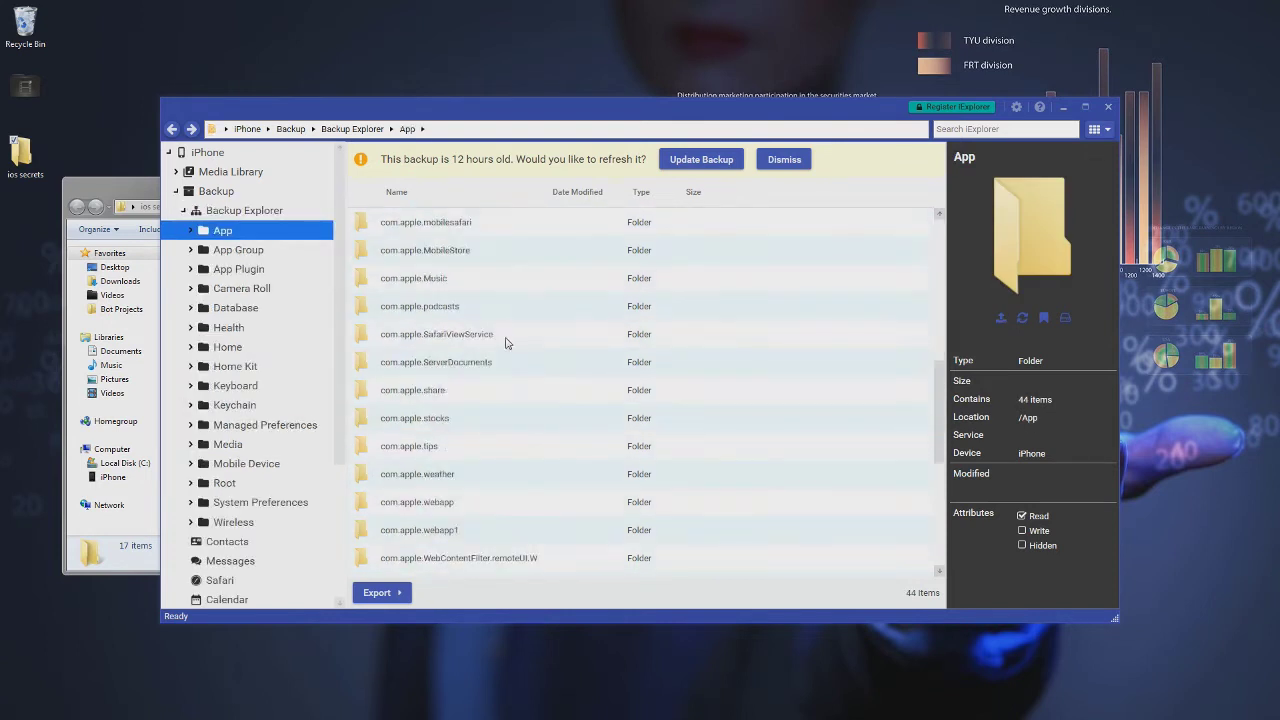
scroll(515, 403, "down", 5)
scroll(512, 457, "up", 3)
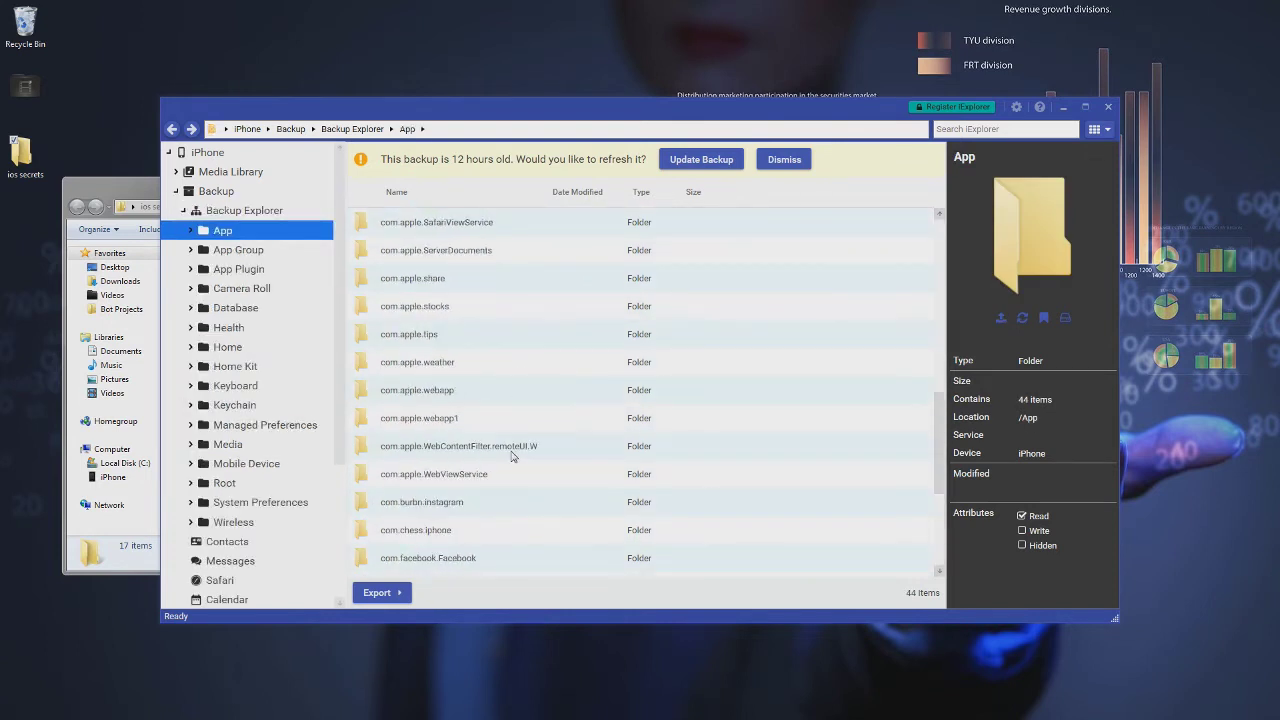
scroll(510, 450, "down", 3)
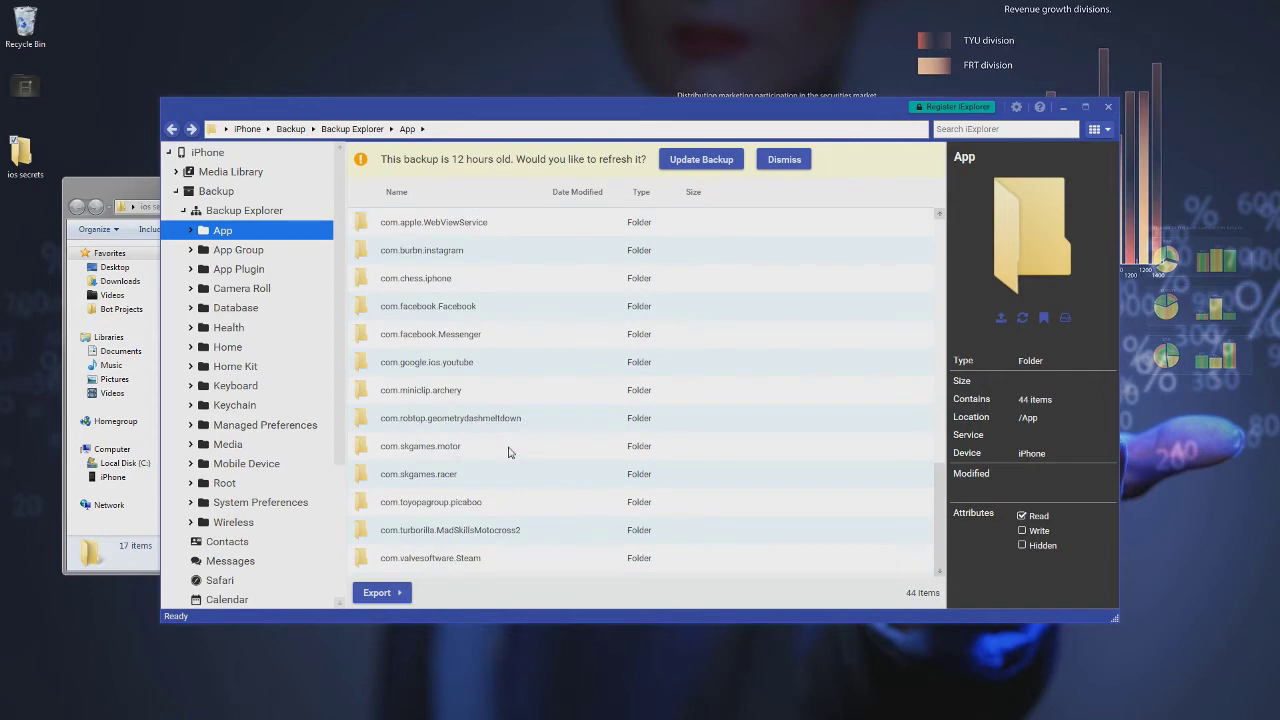
double_click(456, 557)
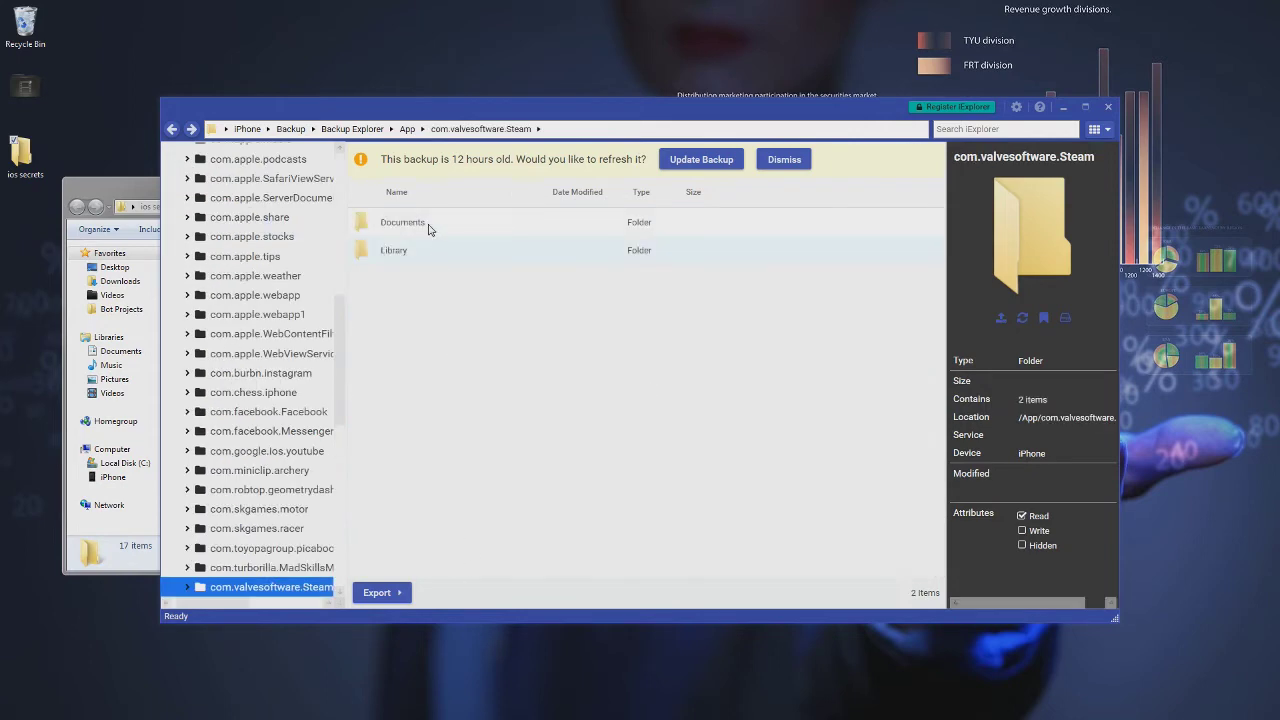
double_click(428, 228)
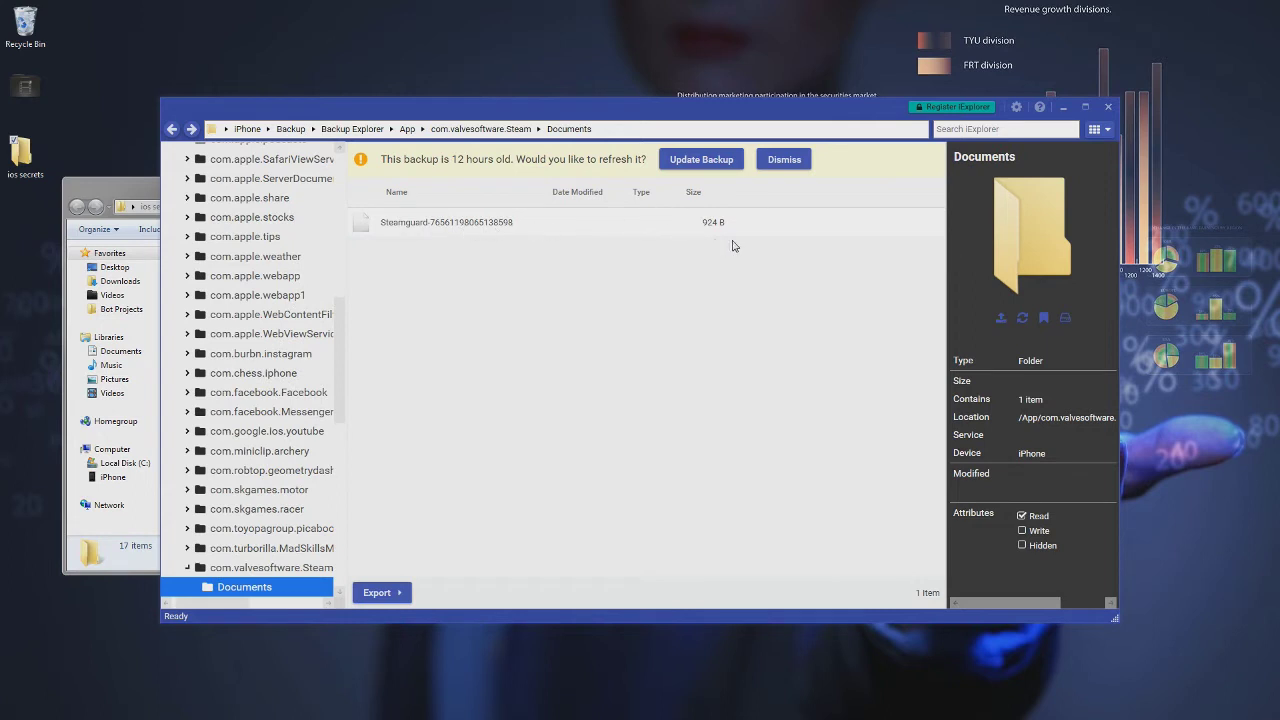
left_click(447, 222)
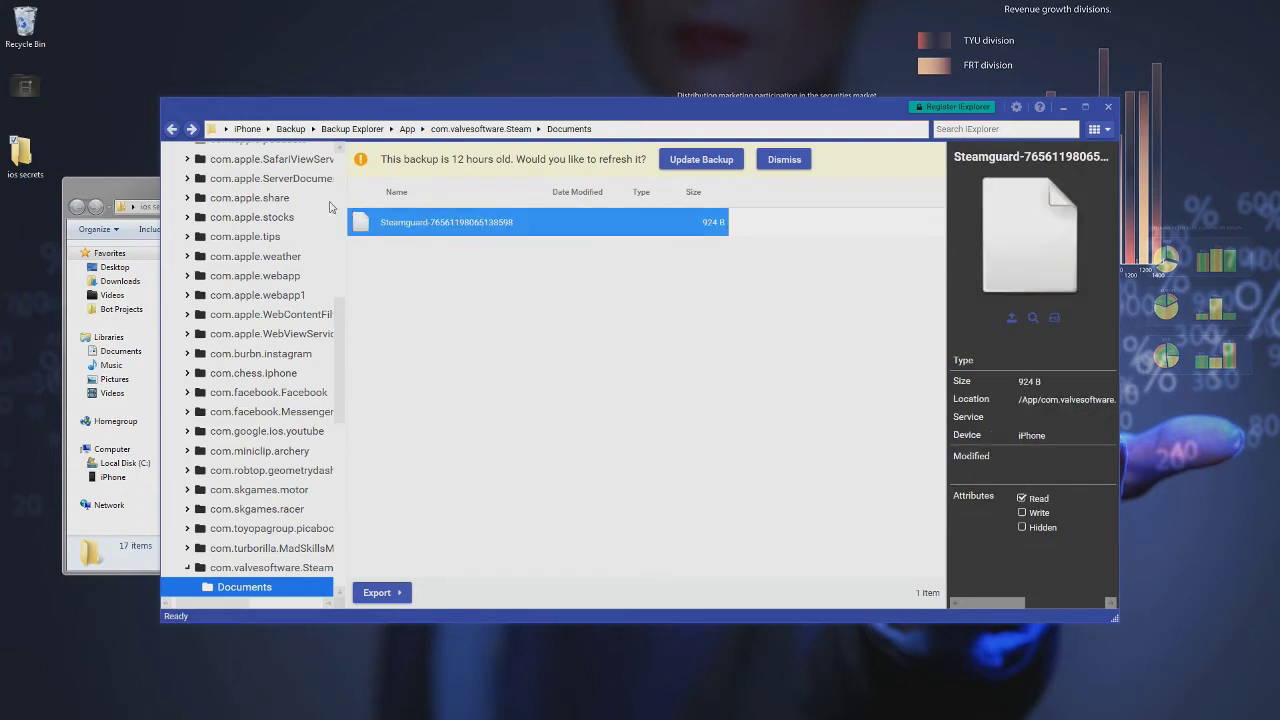
Export the Steamguard file to the PC into the desktop 'ios secrets' folder.
right_click(426, 224)
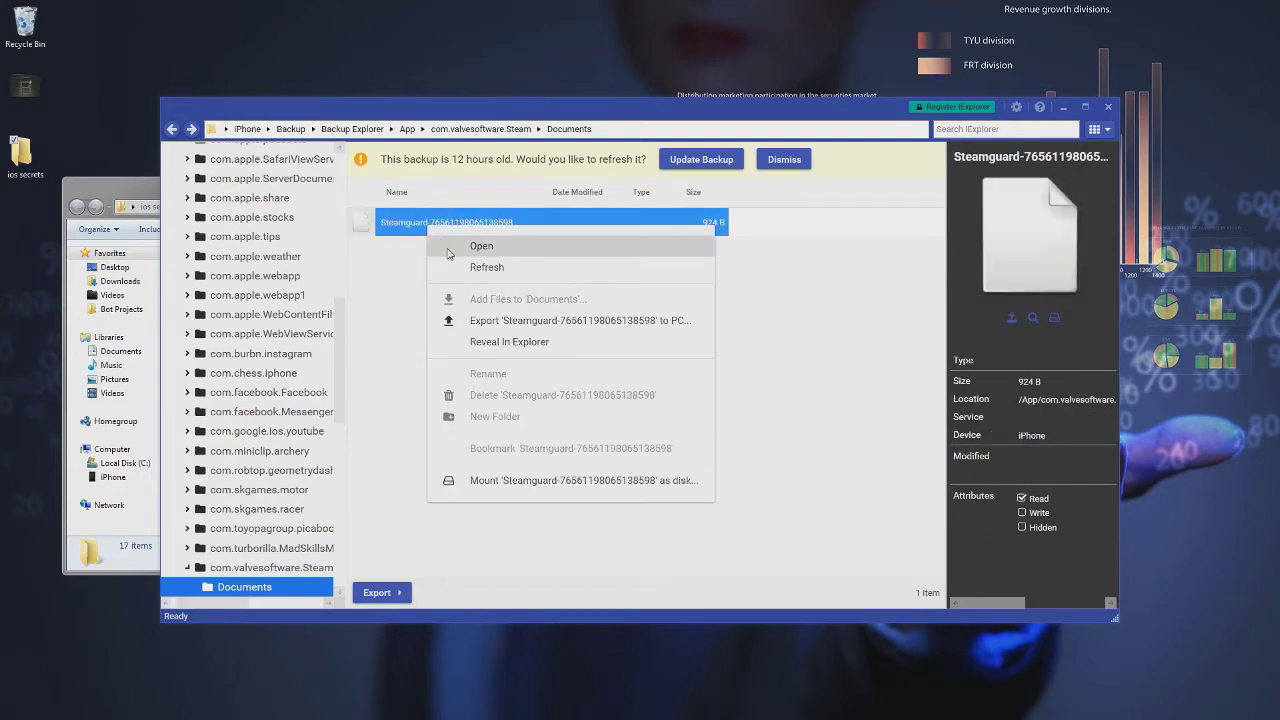
left_click(525, 320)
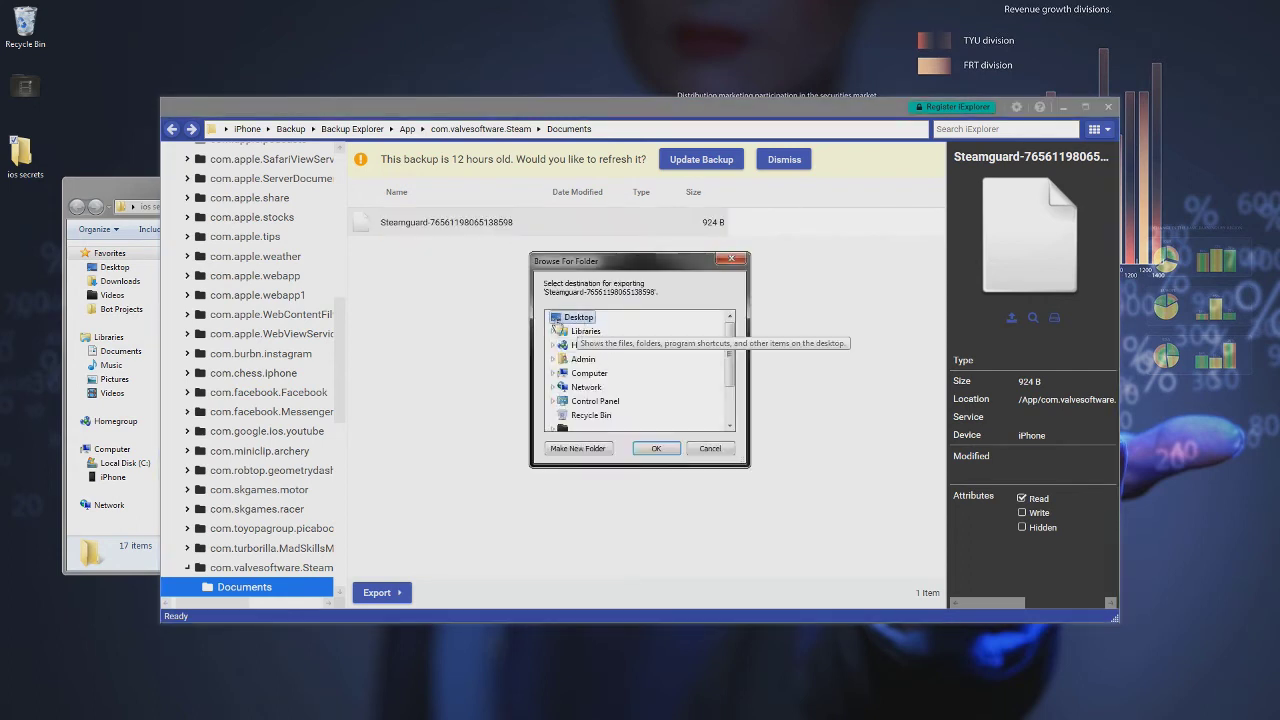
left_click(577, 448)
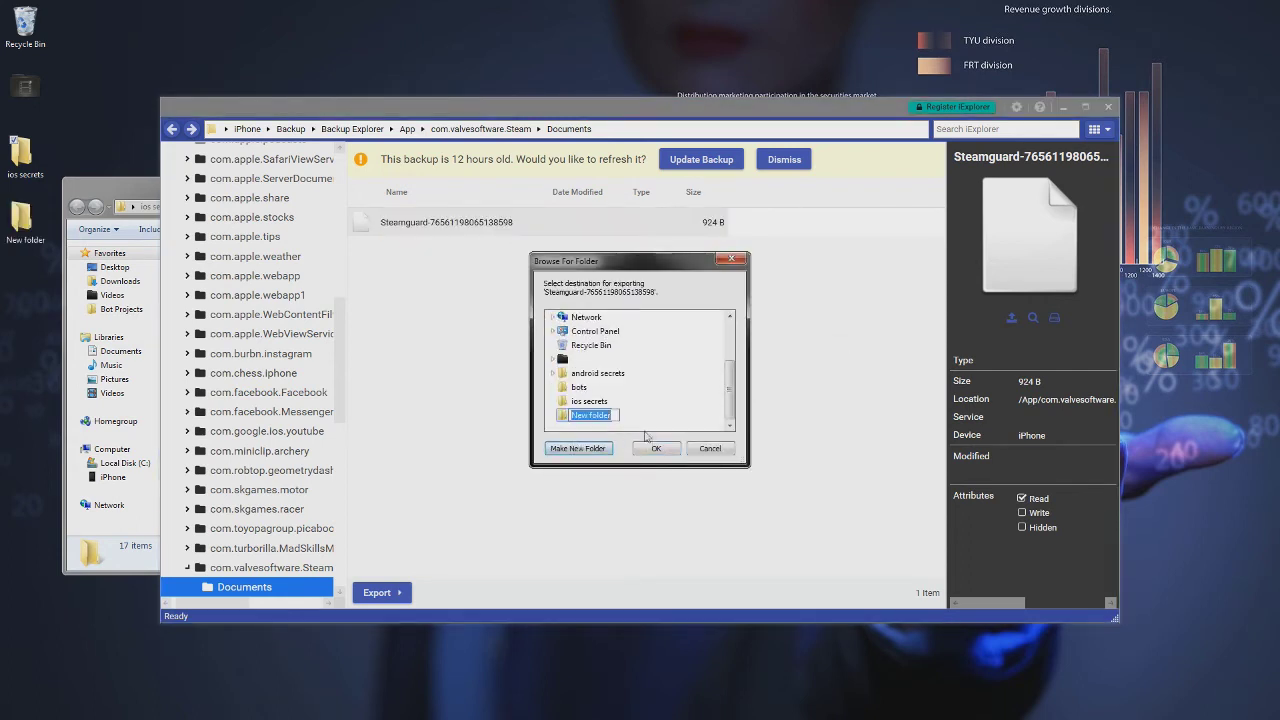
left_click(587, 402)
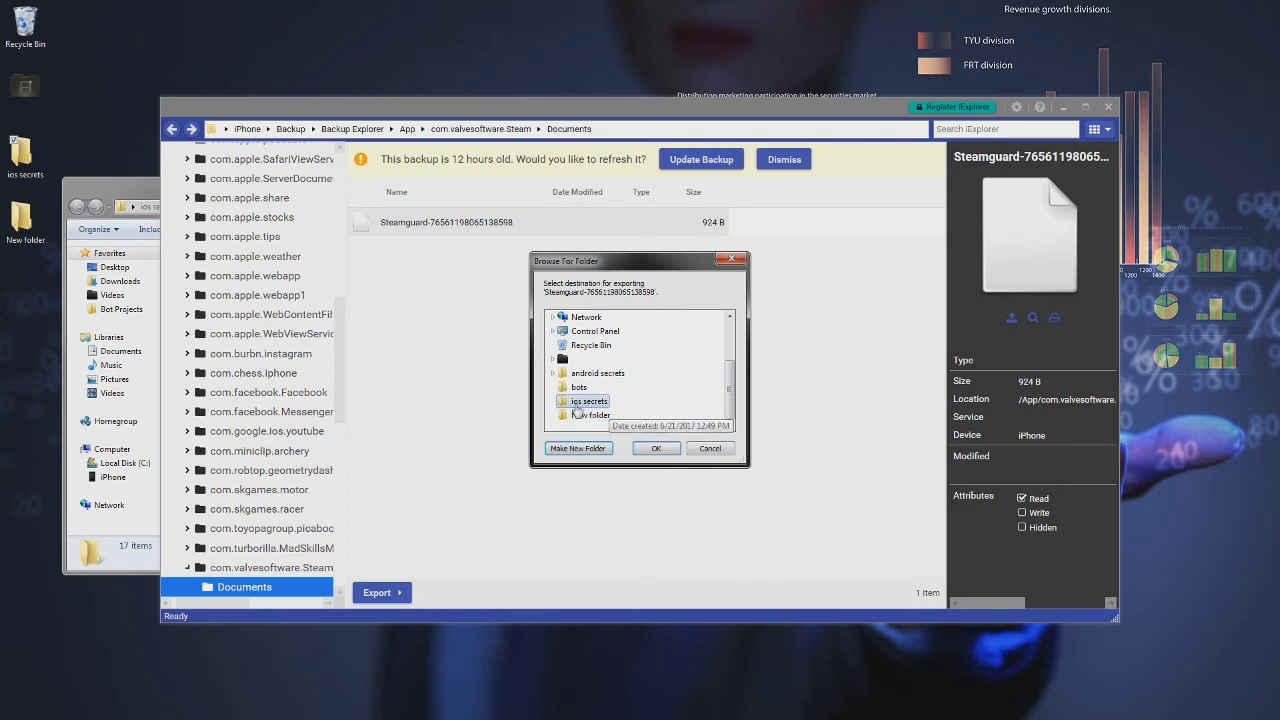
left_click(655, 449)
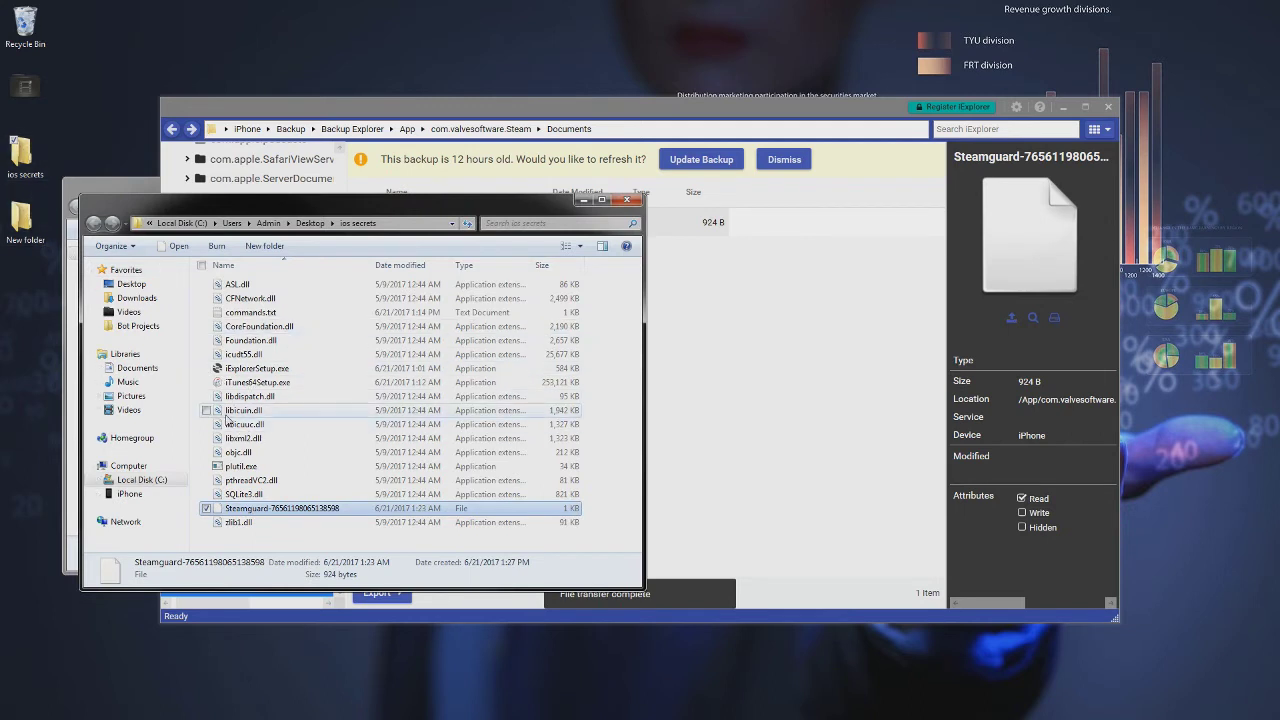
Start a command prompt in the ios secrets folder and open commands.txt.
left_click(604, 377)
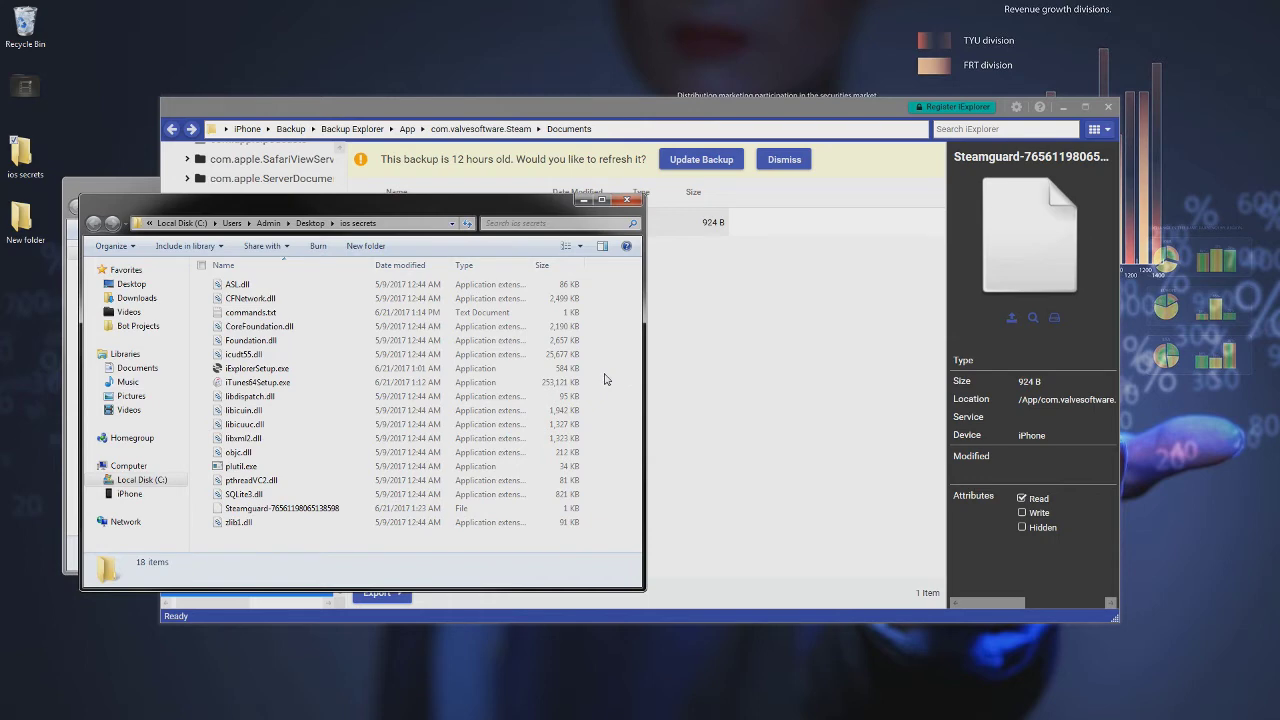
right_click(604, 379)
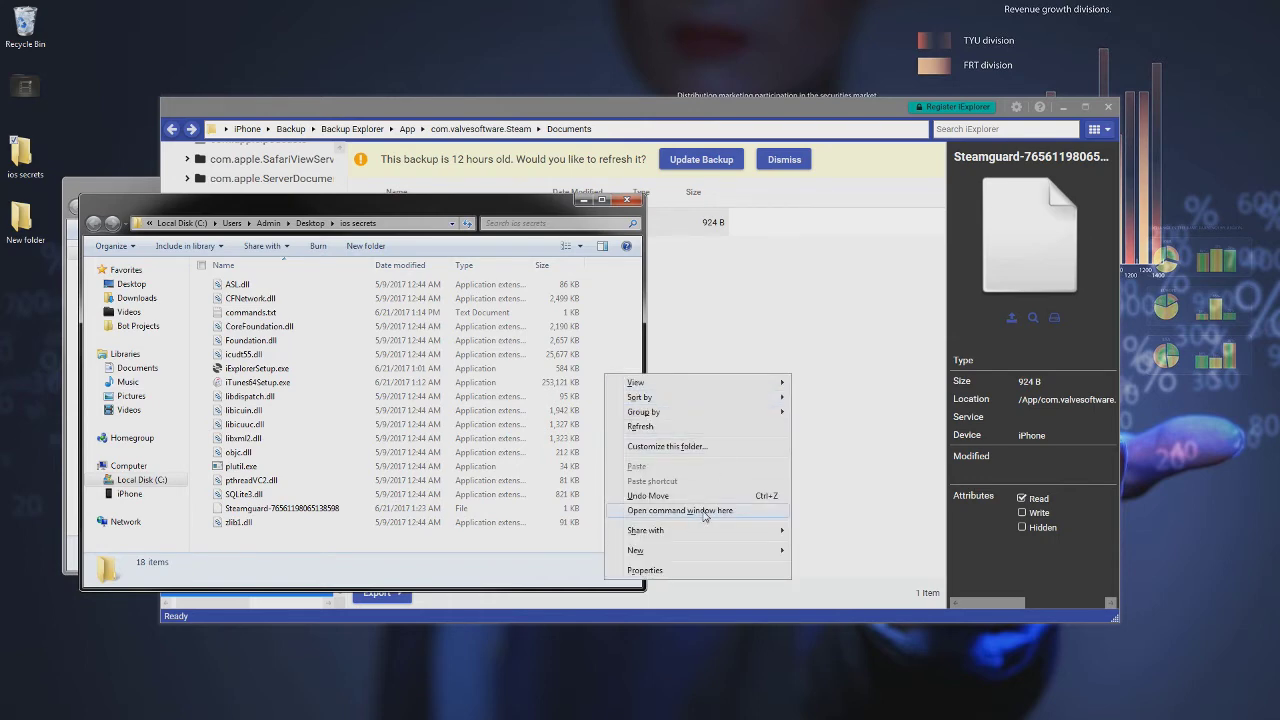
left_click(705, 512)
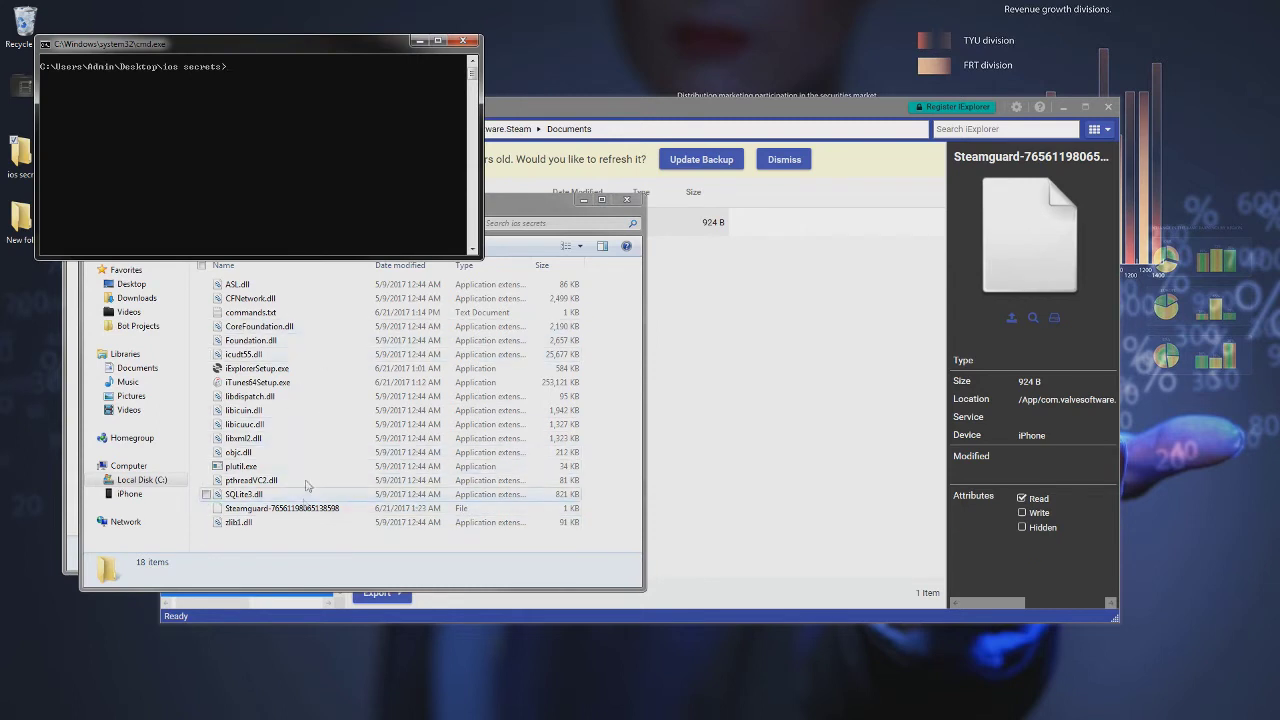
left_click(281, 314)
key("Return")
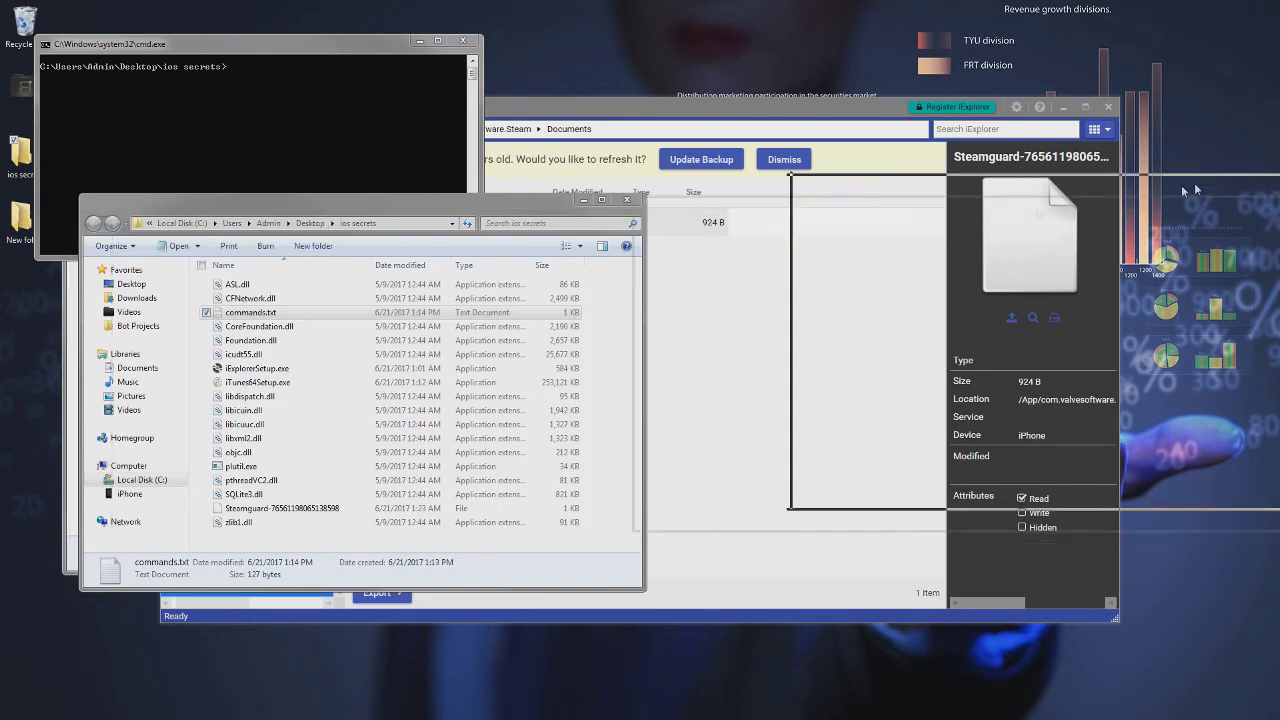
Copy the plutil command line from commands.txt and paste it into Command Prompt.
left_click_drag(1034, 220, 847, 220)
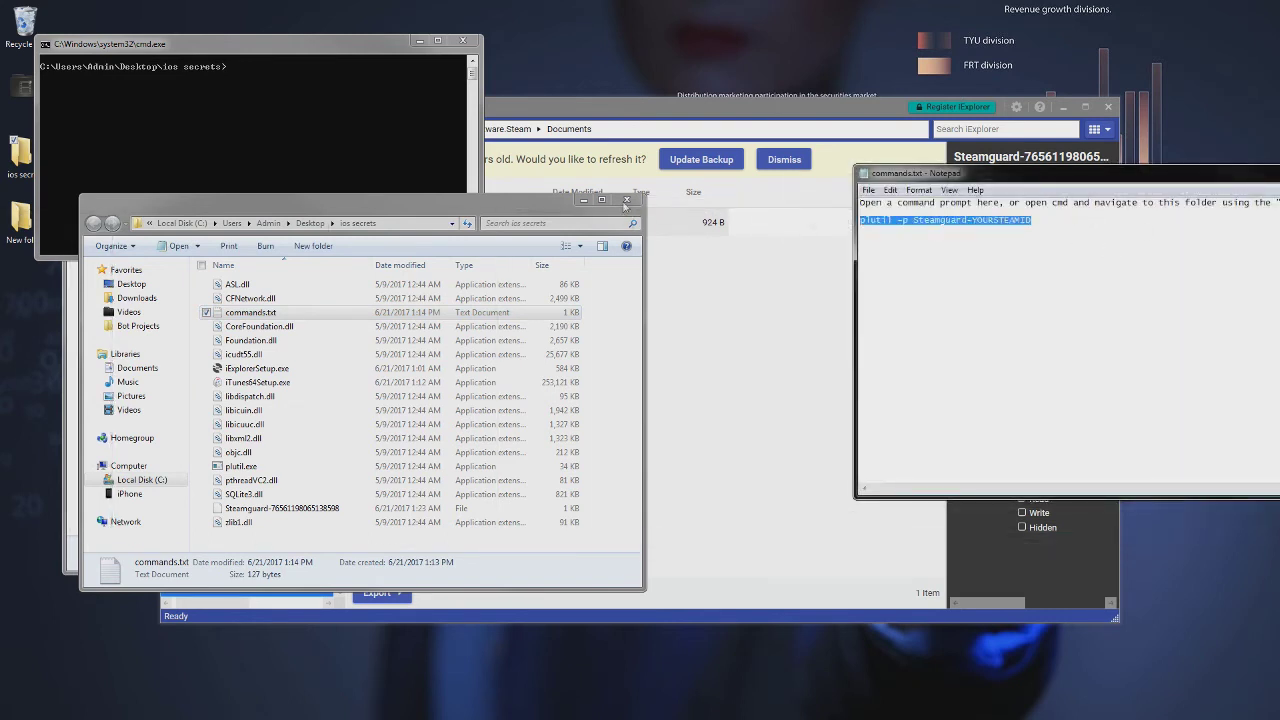
left_click(261, 135)
right_click(261, 135)
left_click(306, 172)
key("Return")
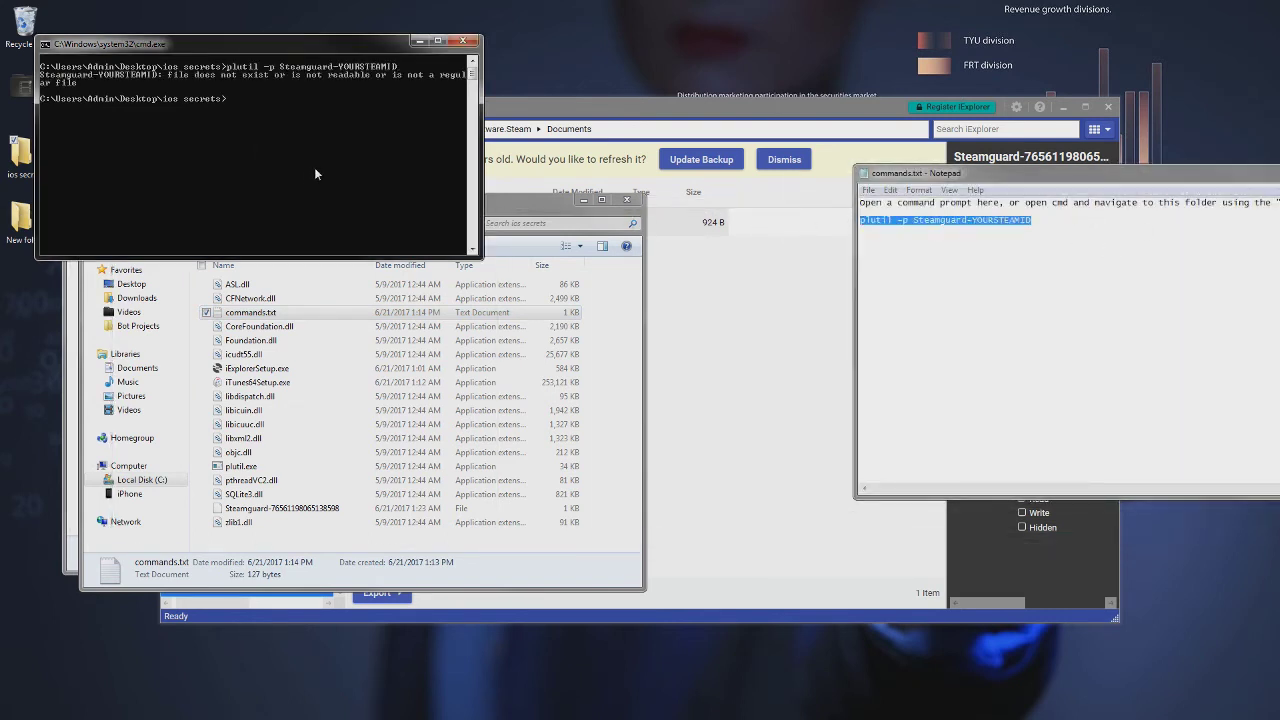
key("Return")
right_click(332, 157)
left_click(352, 192)
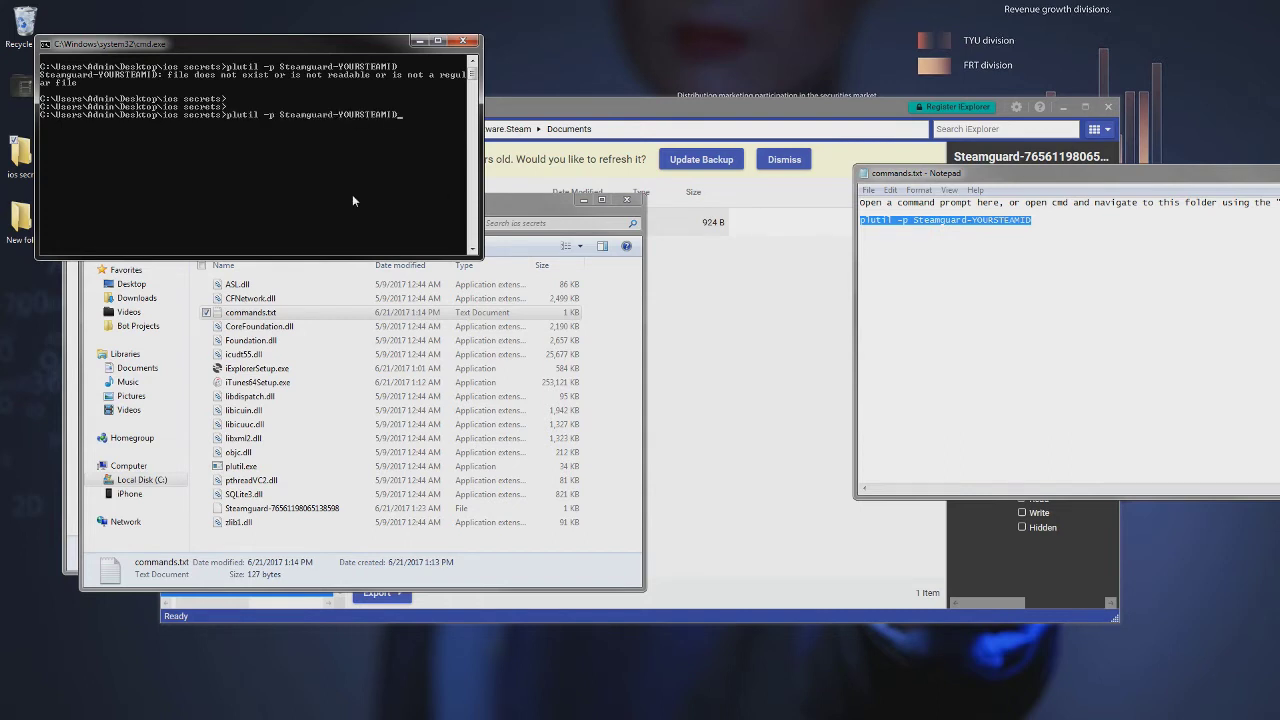
Replace the placeholder Steam ID with the ID copied from the Steamguard file name, then run plutil.
key("BackSpace")
key("BackSpace")
key("BackSpace")
key("BackSpace")
right_click(283, 508)
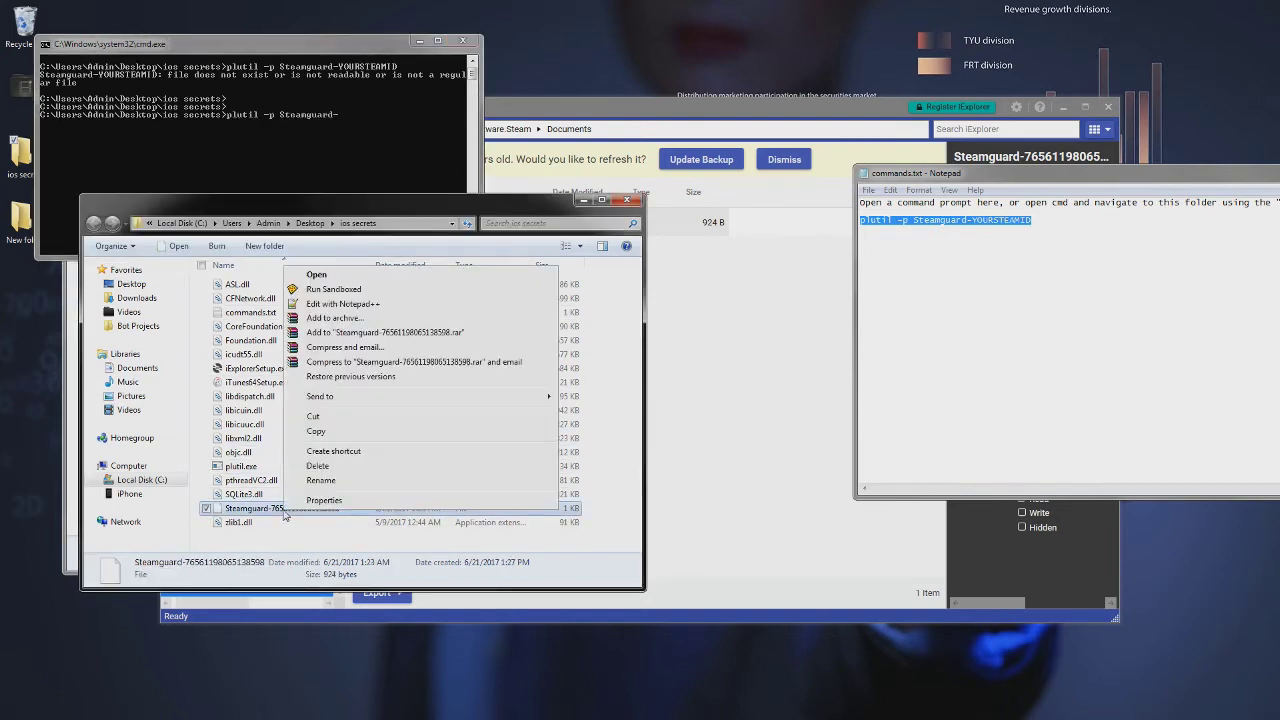
left_click(328, 485)
left_click_drag(272, 508, 352, 508)
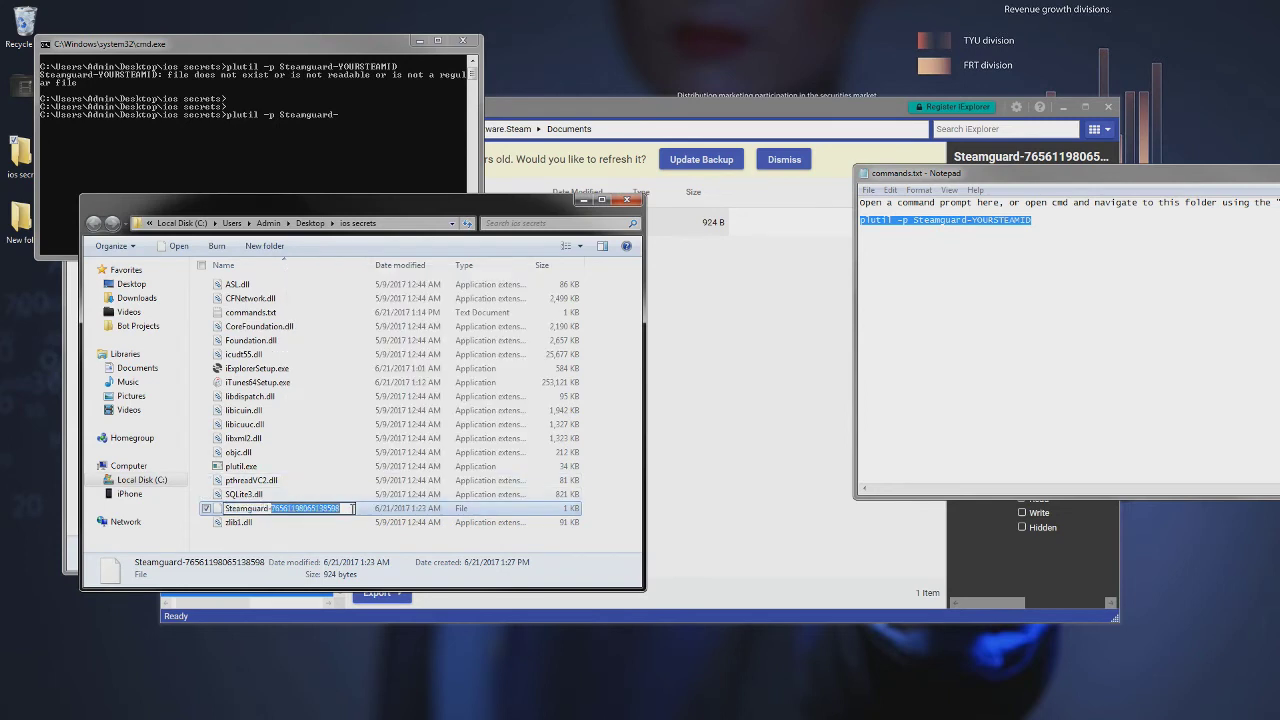
key("ctrl+c")
right_click(394, 123)
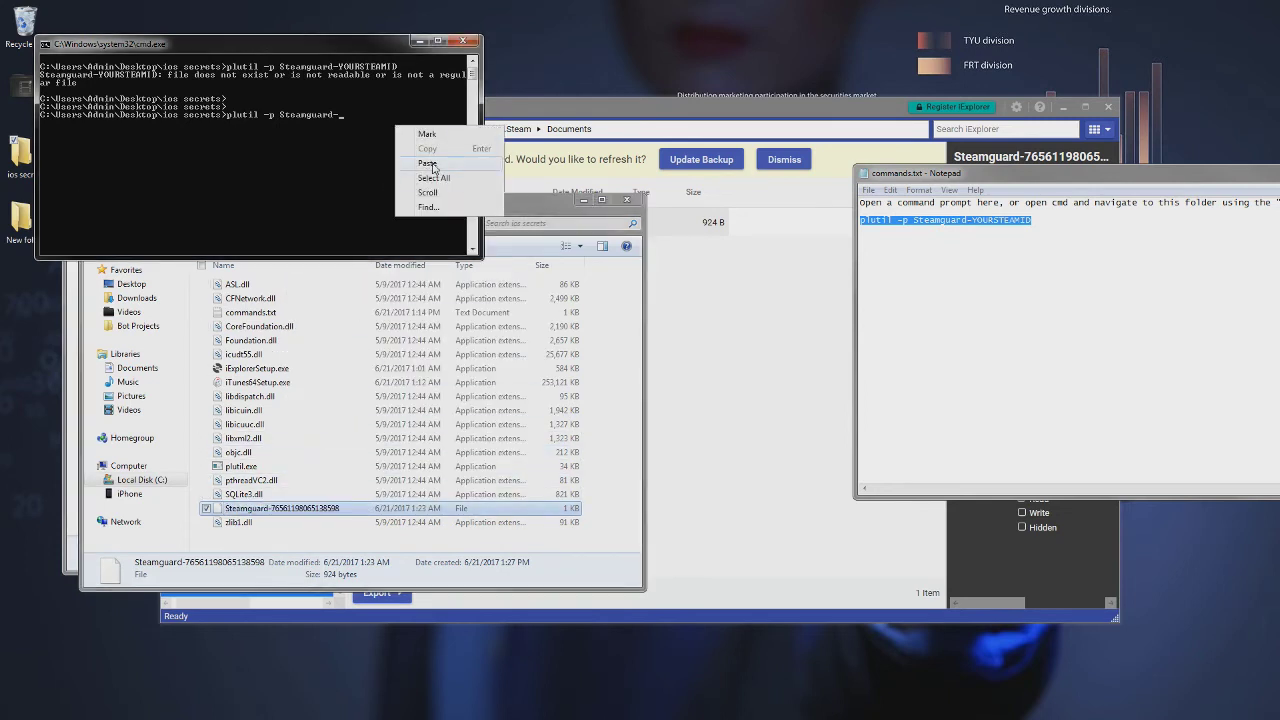
left_click(427, 163)
key("Return")
Scroll through the plutil output to the key list (shared_secret, identity_secret) and the otpauth entry.
scroll(413, 182, "up", 1)
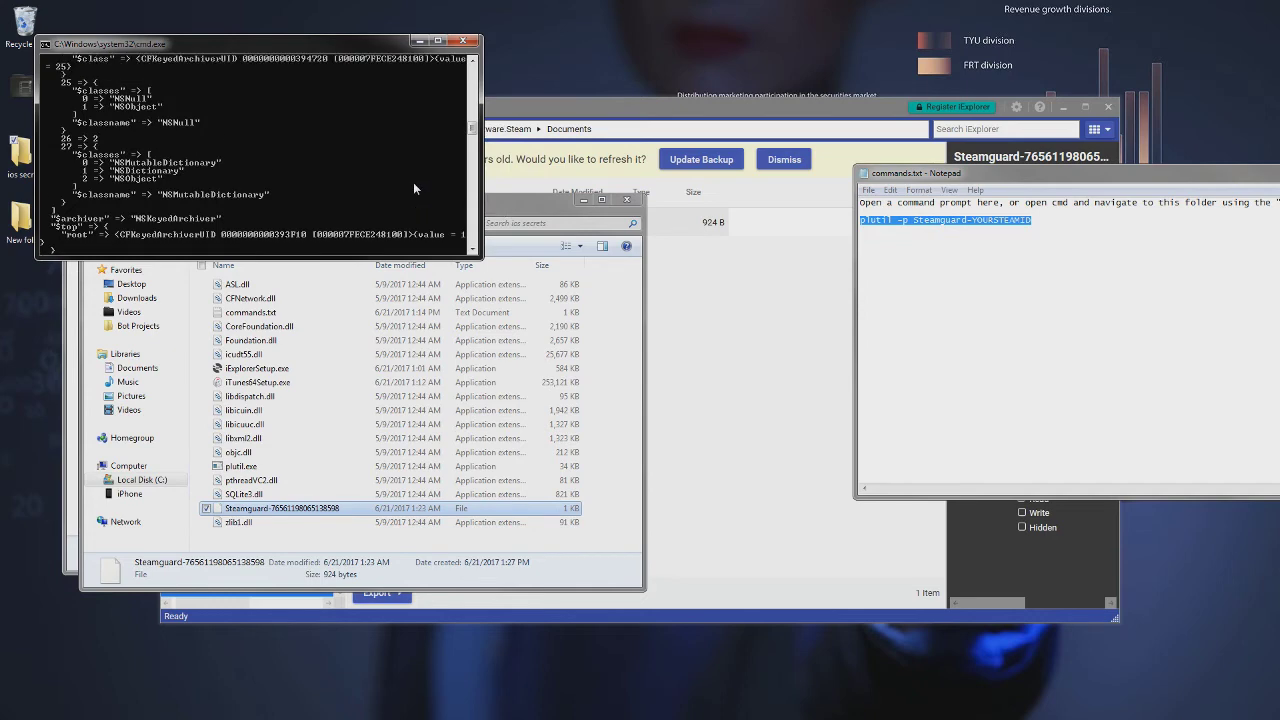
scroll(414, 185, "up", 1)
scroll(415, 195, "up", 1)
scroll(417, 207, "up", 1)
scroll(417, 211, "down", 2)
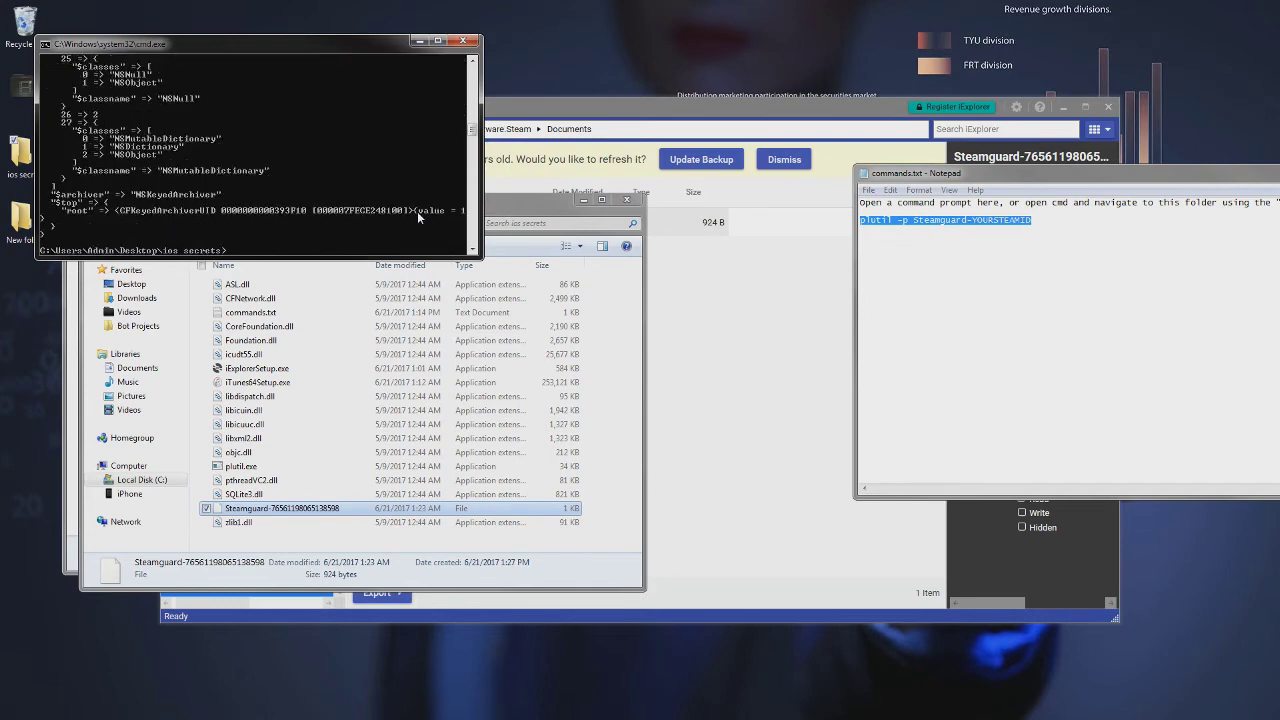
scroll(417, 211, "down", 1)
scroll(417, 212, "down", 1)
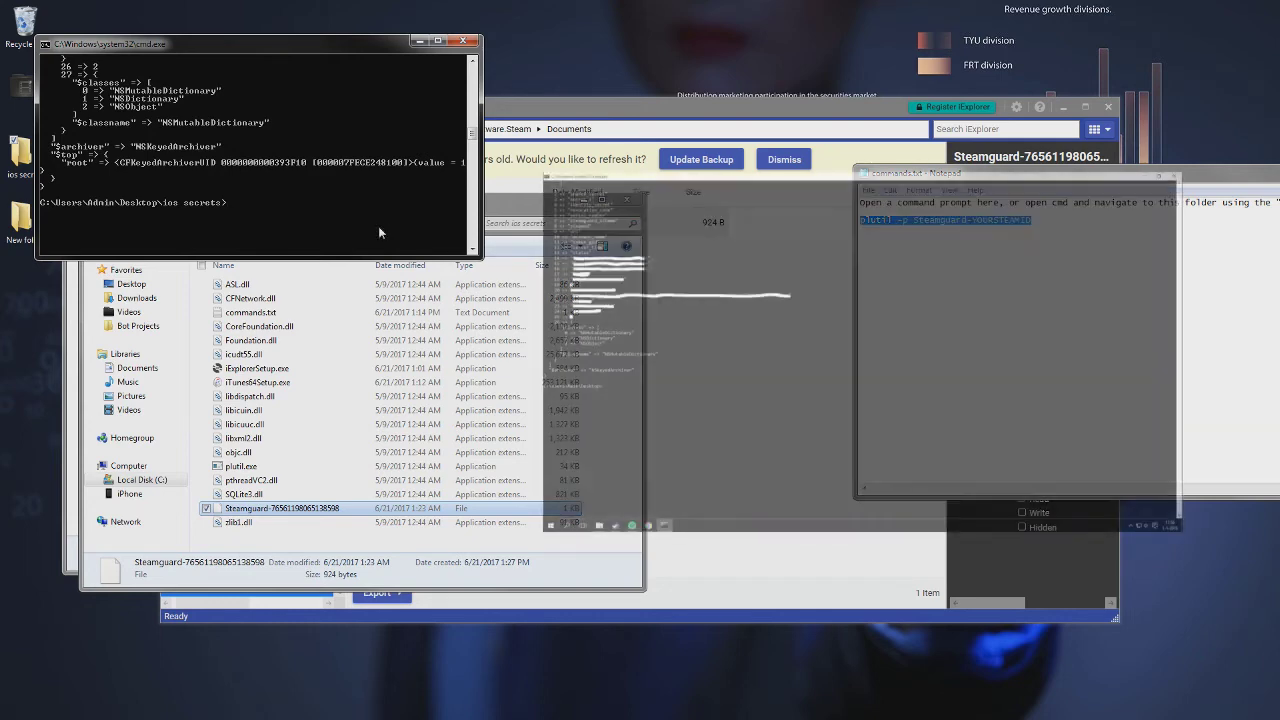
scroll(378, 226, "up", 3)
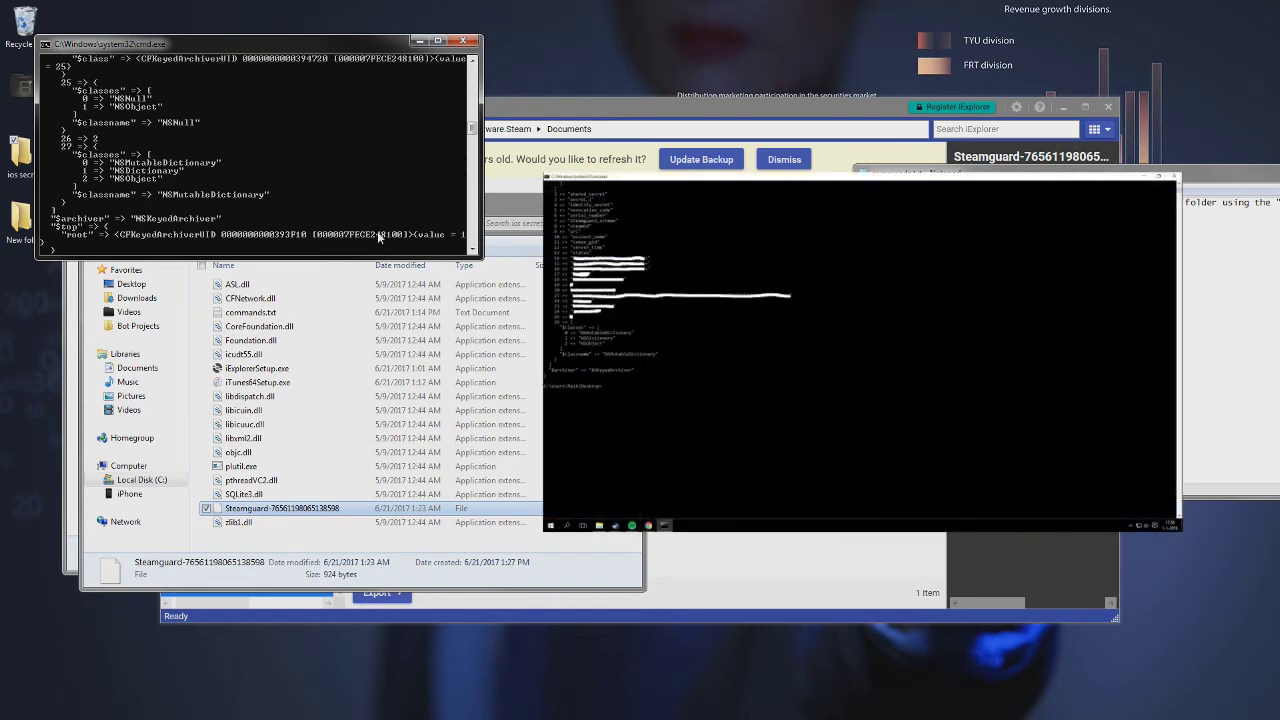
scroll(378, 235, "up", 2)
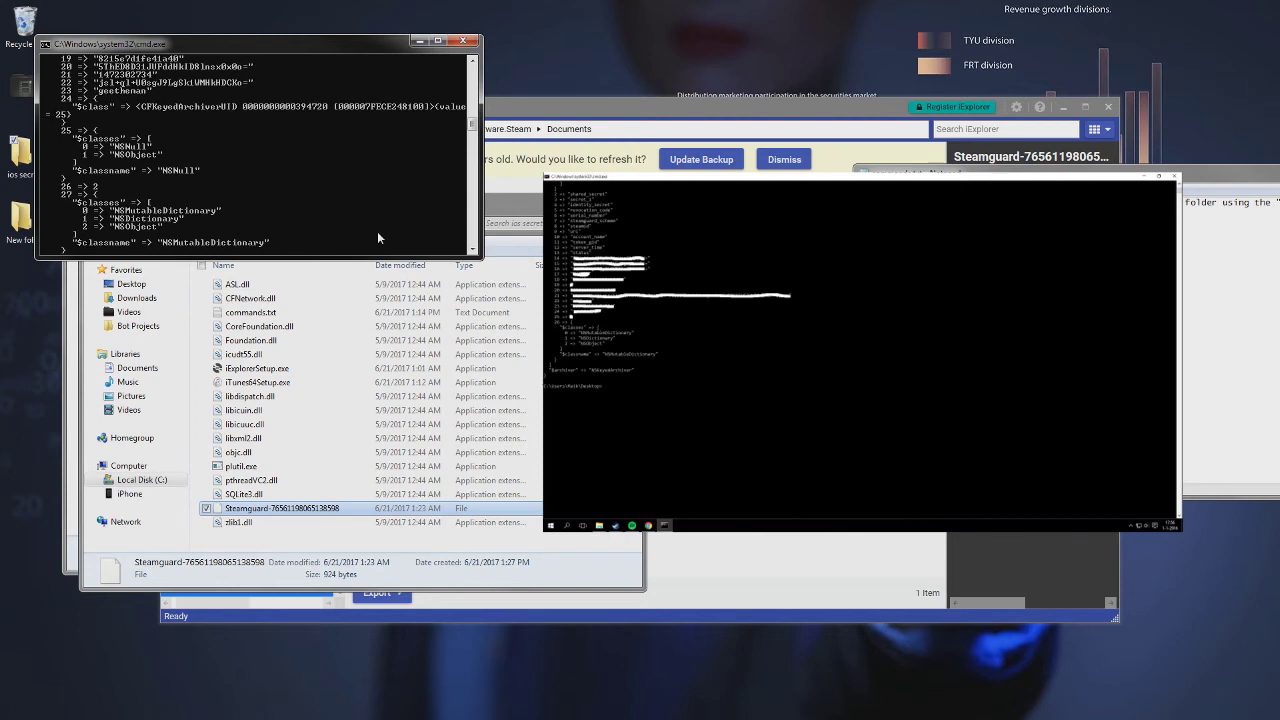
scroll(377, 231, "down", 2)
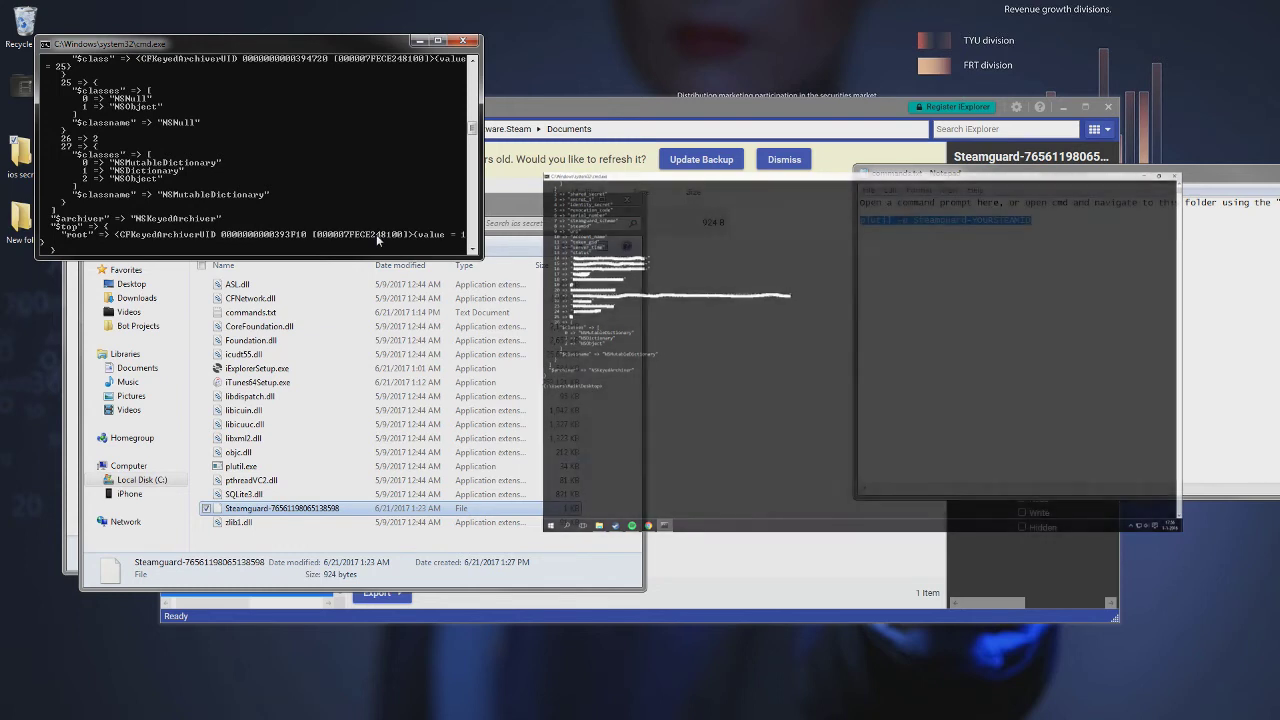
scroll(376, 234, "up", 5)
scroll(375, 234, "up", 4)
scroll(368, 229, "up", 3)
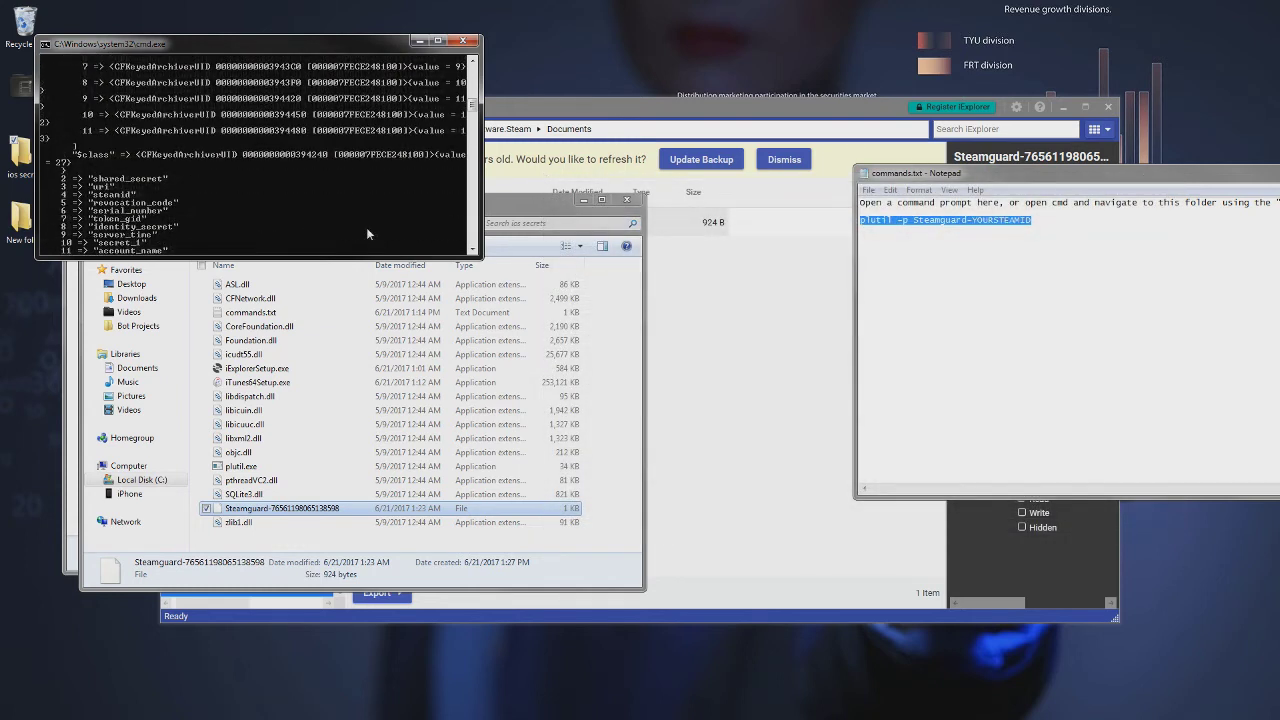
scroll(78, 185, "down", 1)
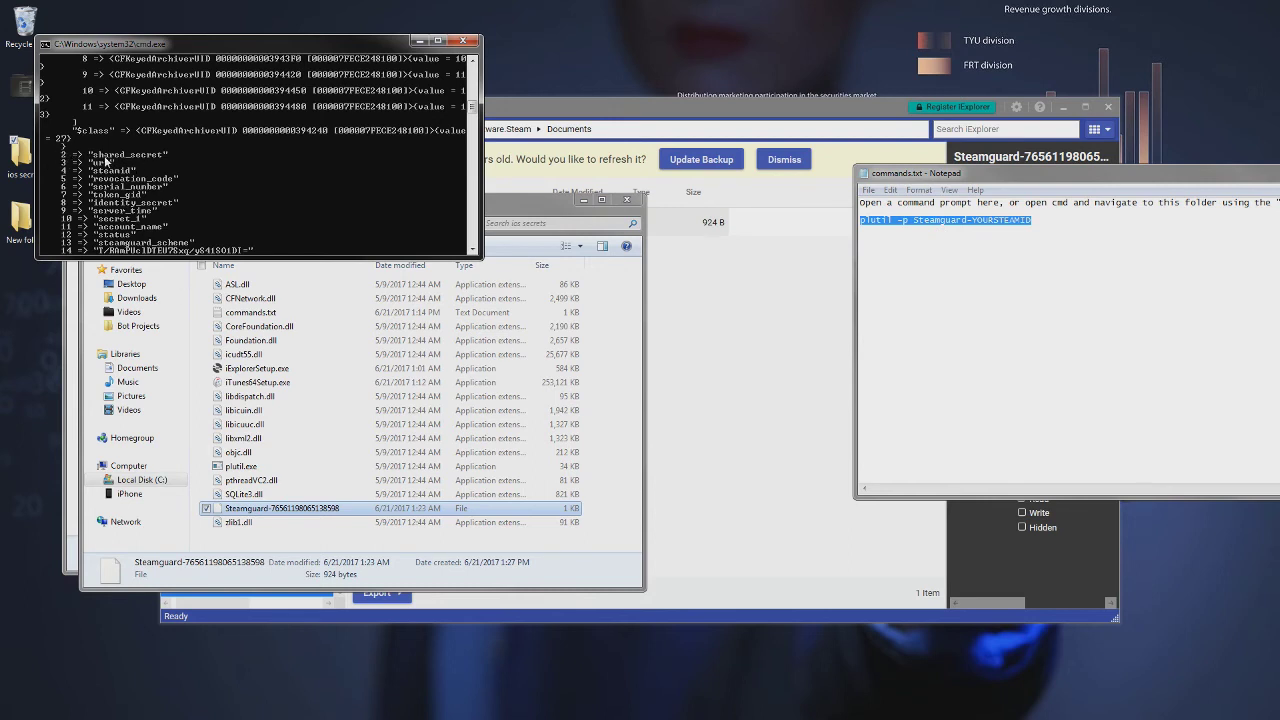
scroll(104, 155, "down", 1)
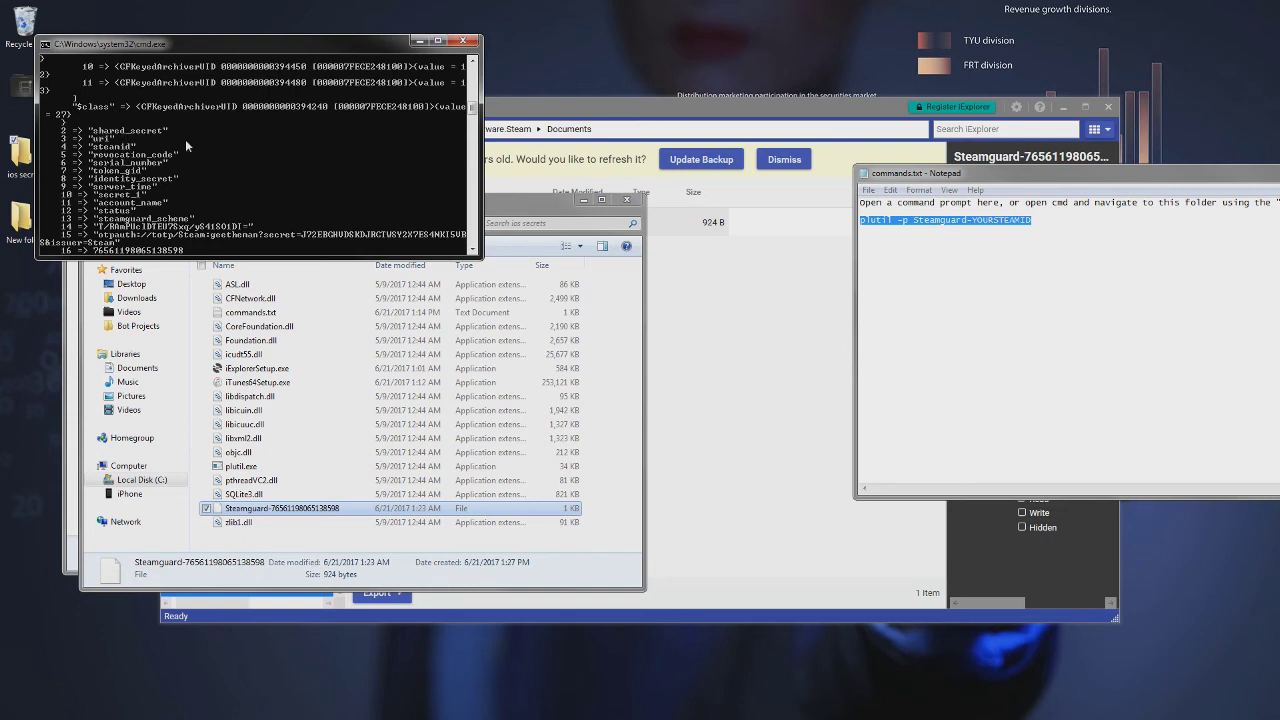
Mark and copy entry 14's shared secret value in the Command Prompt output.
right_click(246, 226)
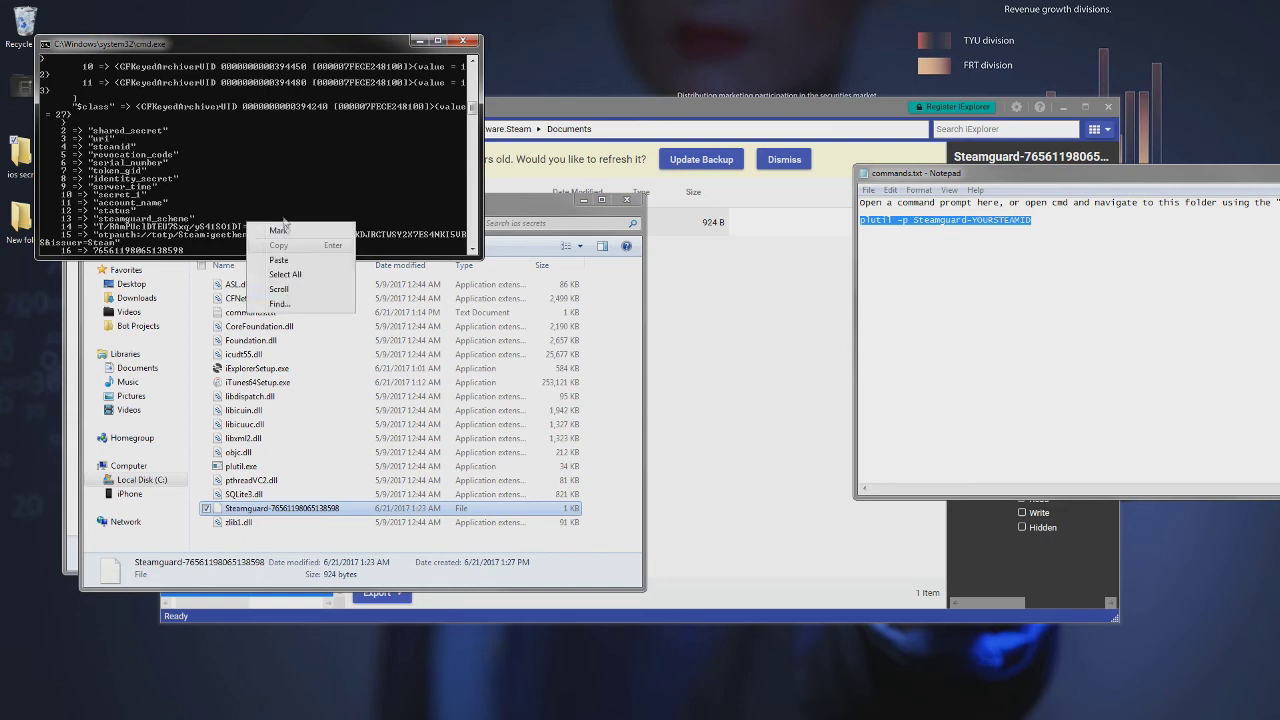
left_click(278, 229)
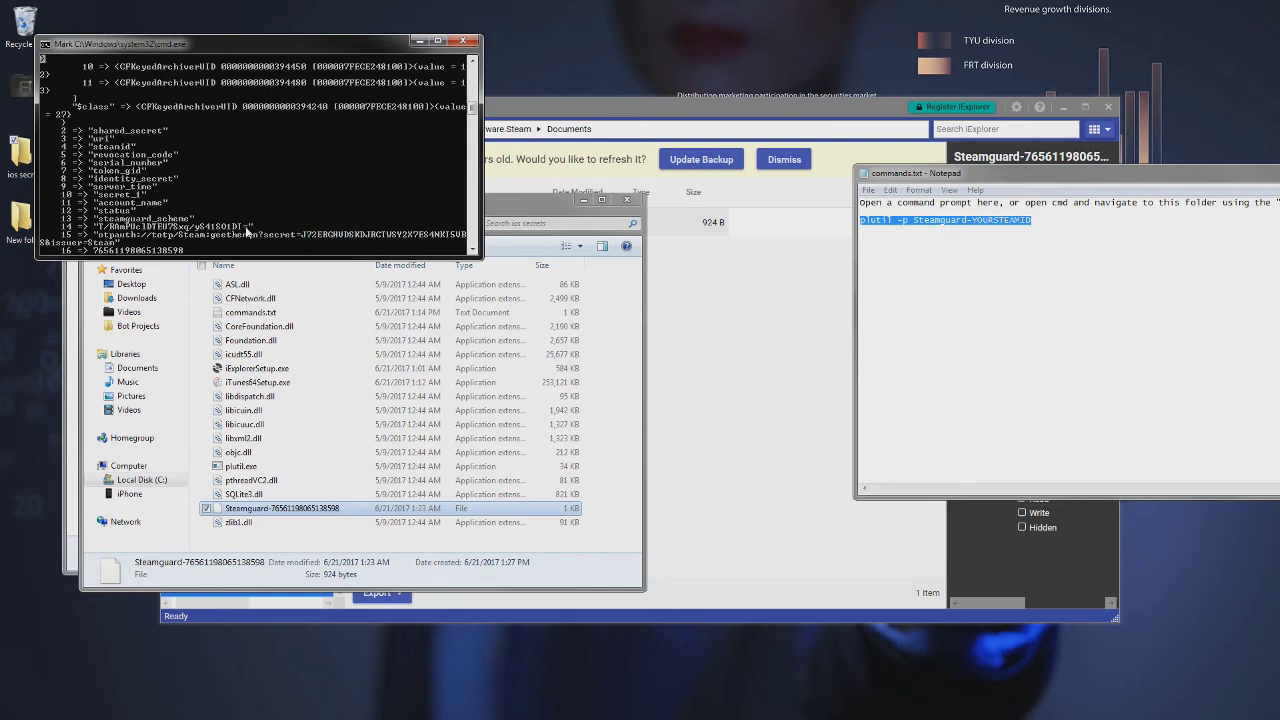
left_click_drag(246, 229, 100, 229)
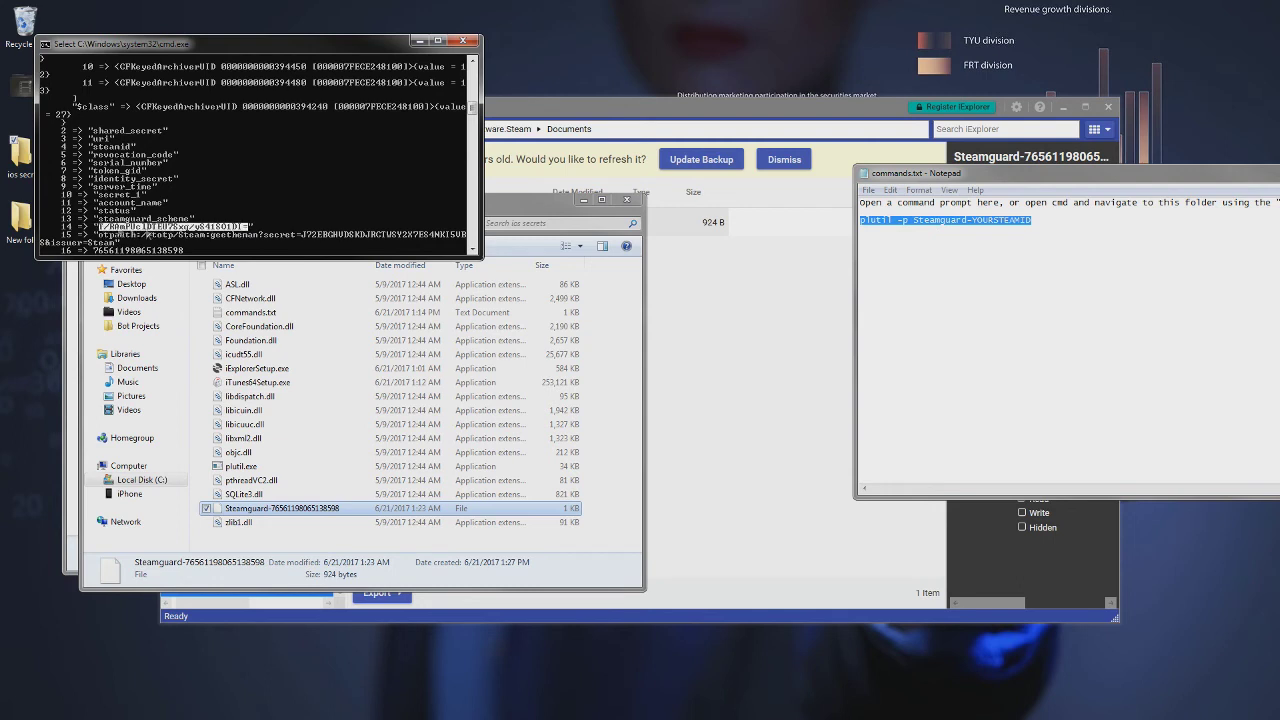
right_click(180, 238)
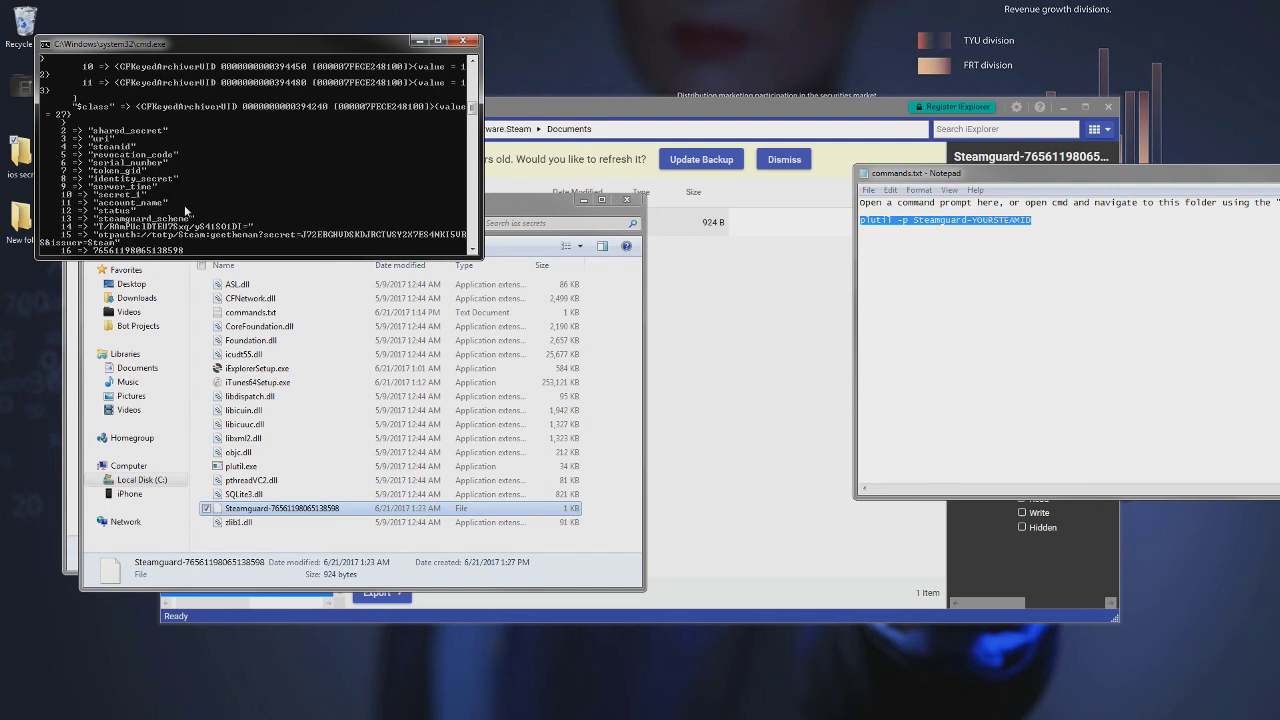
scroll(184, 204, "down", 1)
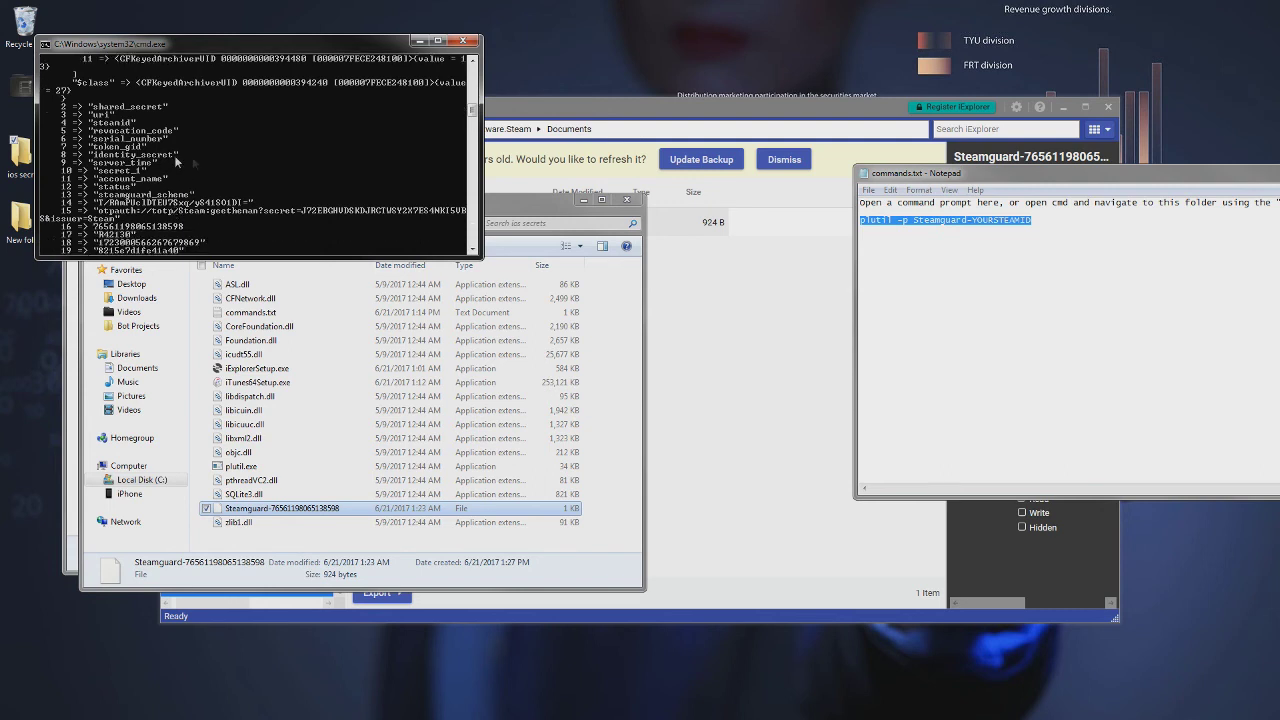